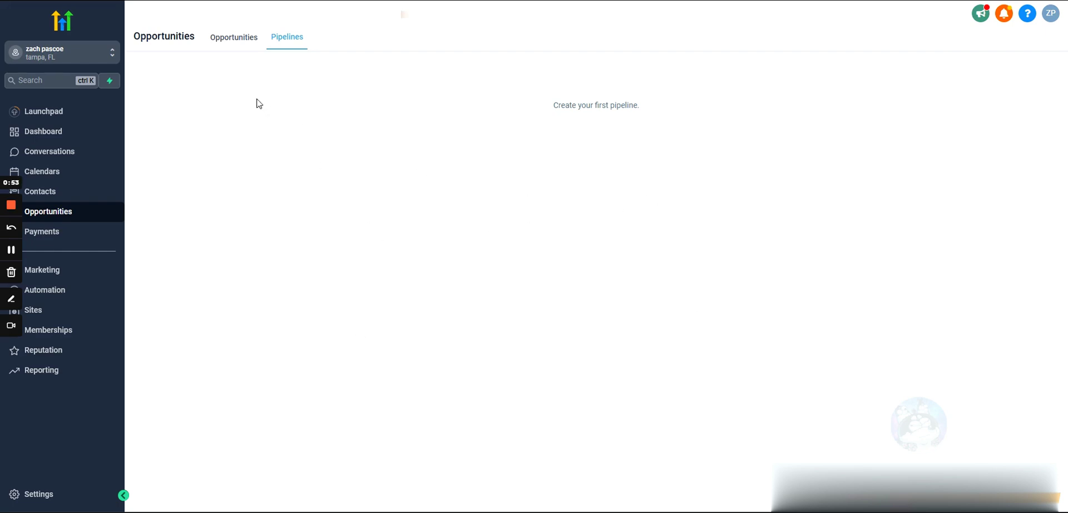
Switch between the Pipelines and Opportunities tabs to show the empty opportunities board.
left_click(234, 39)
left_click(288, 38)
left_click(240, 38)
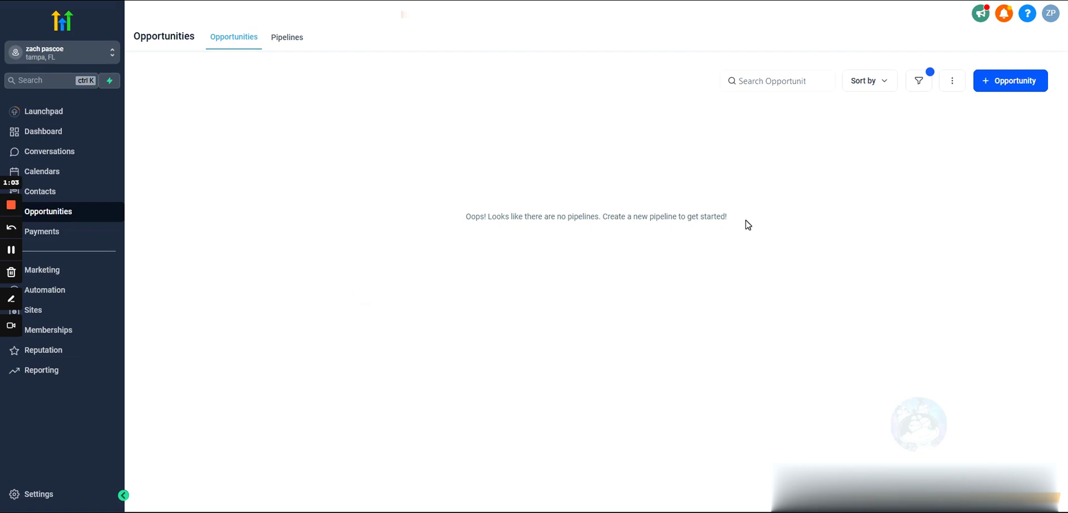
Highlight the no-pipelines messages on the Opportunities and Pipelines views.
left_click_drag(745, 221, 406, 223)
left_click(406, 223)
left_click(296, 41)
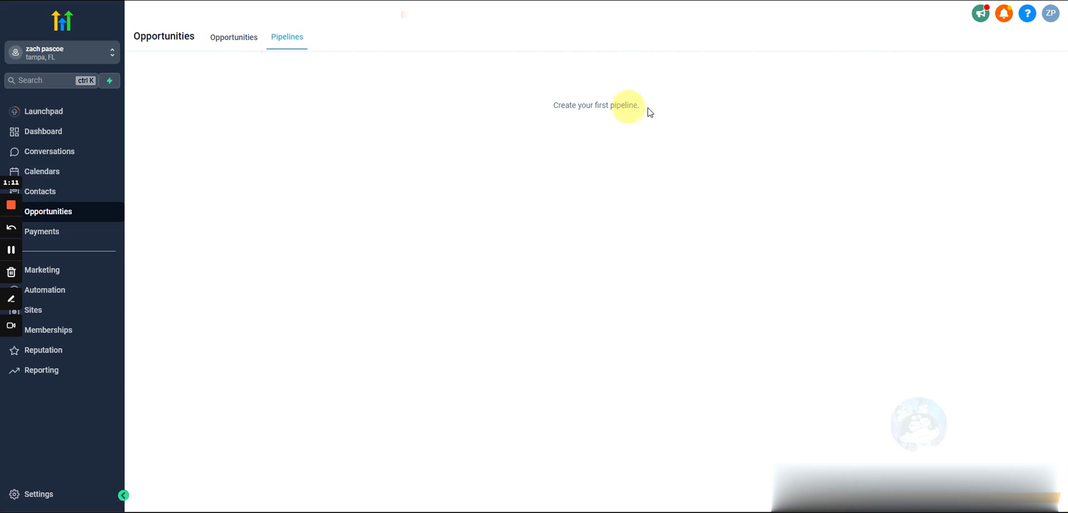
left_click_drag(646, 109, 476, 122)
left_click(645, 134)
Briefly open and close the new opportunity form, then go to Settings > Pipelines.
left_click(237, 40)
left_click(1009, 80)
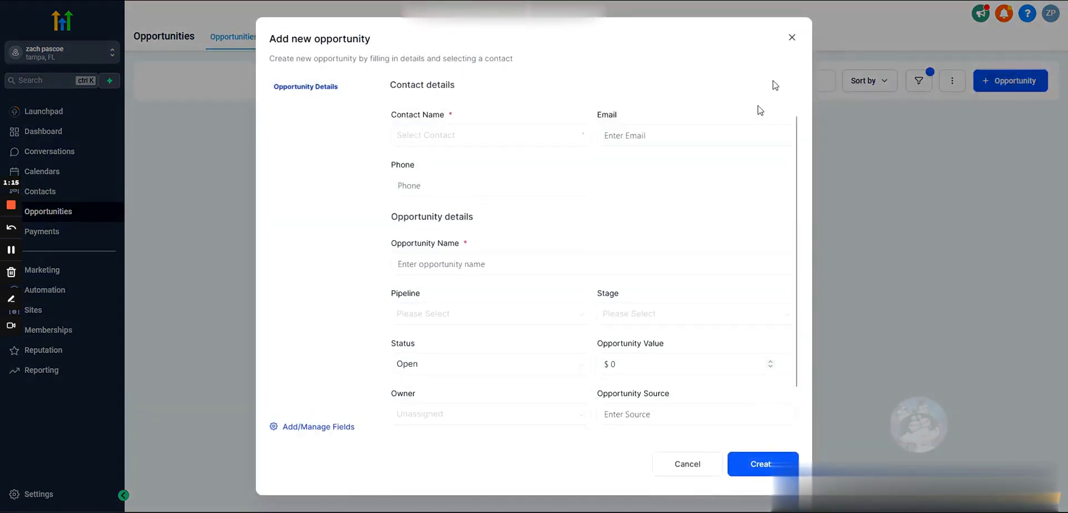
left_click(790, 37)
left_click(277, 36)
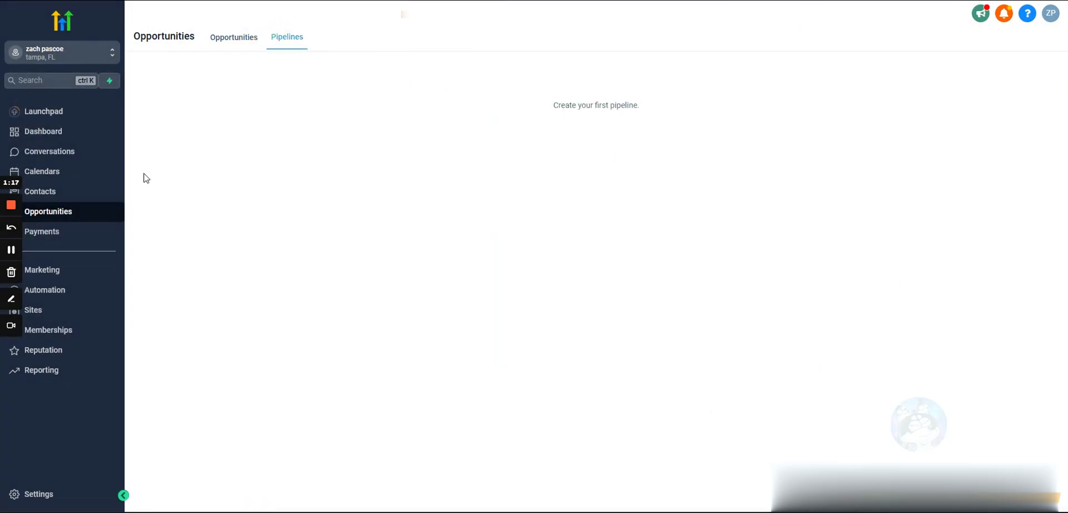
left_click(49, 496)
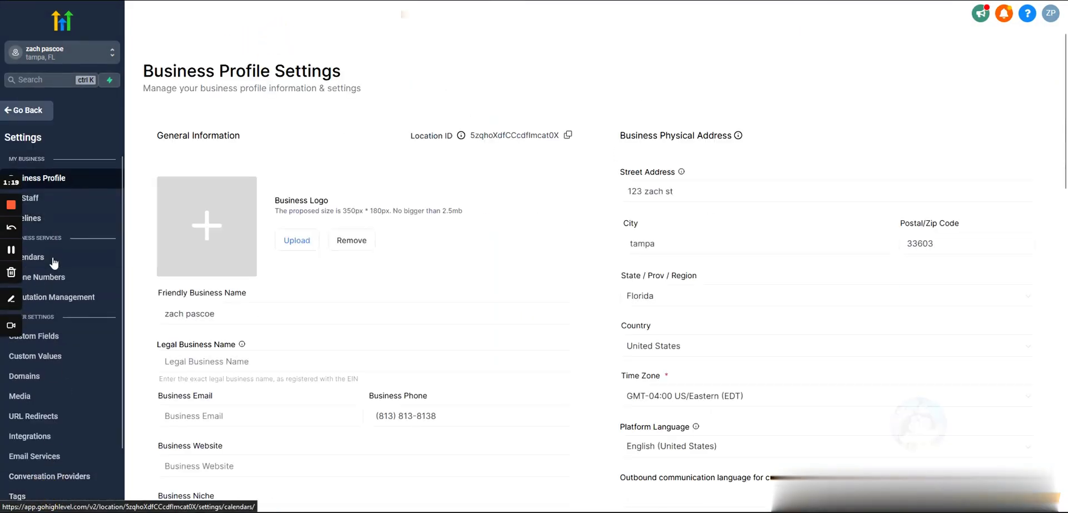
left_click(51, 221)
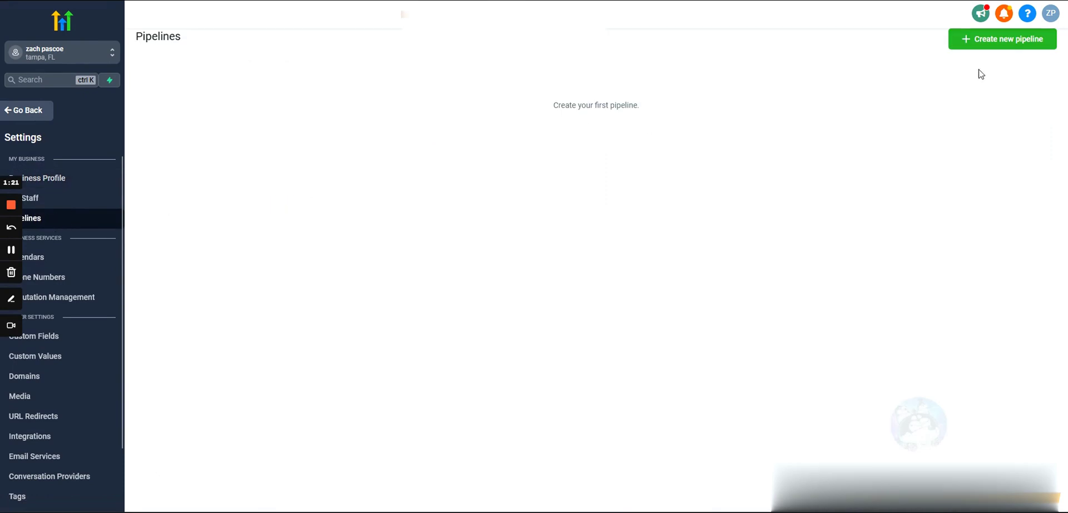
Start a new pipeline named 'Fb Ads' and try saving it.
left_click(987, 41)
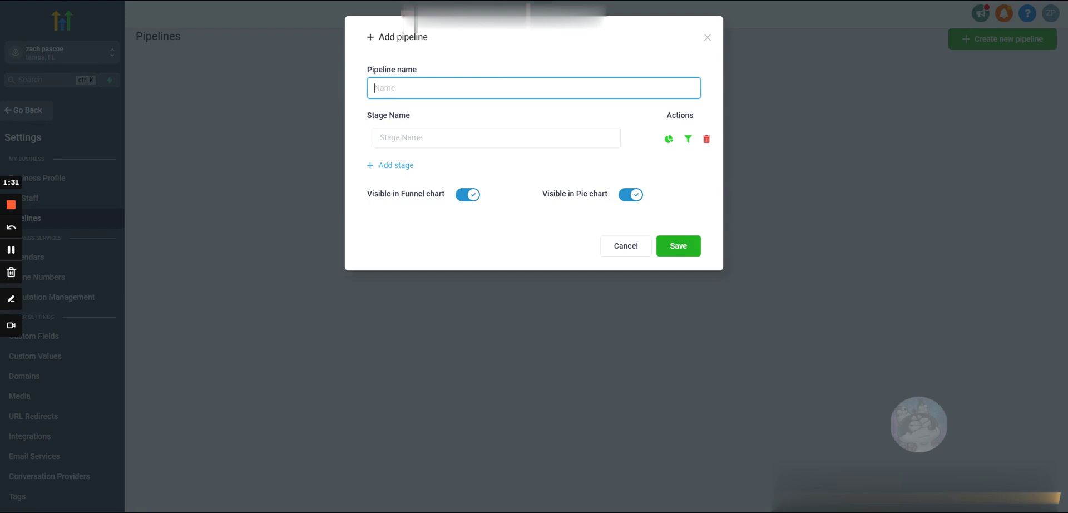
type("Fb Ads")
left_click(679, 250)
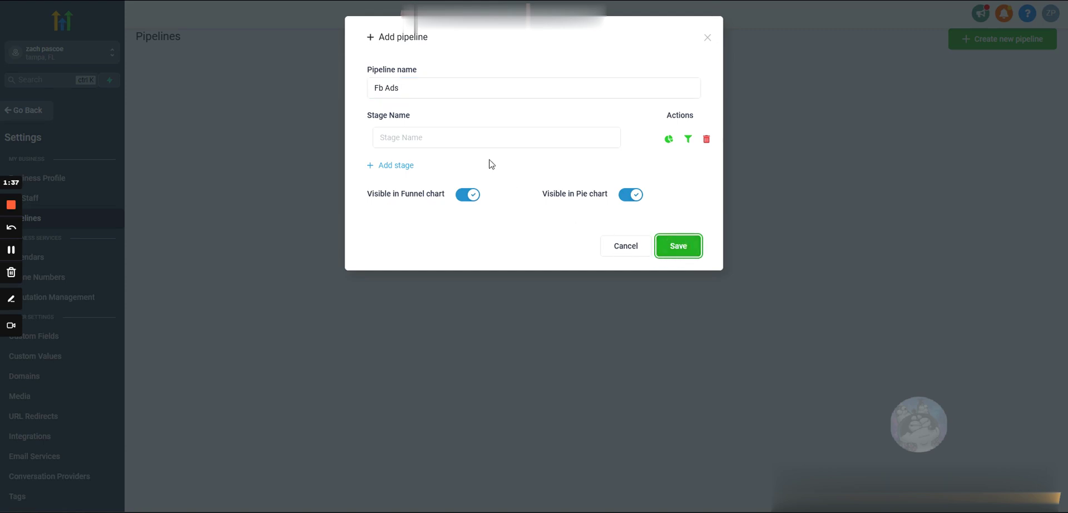
Try the pipeline names 'Cold Calling' and 'Youtube Ads', then restore 'Fb Ads'.
left_click(478, 138)
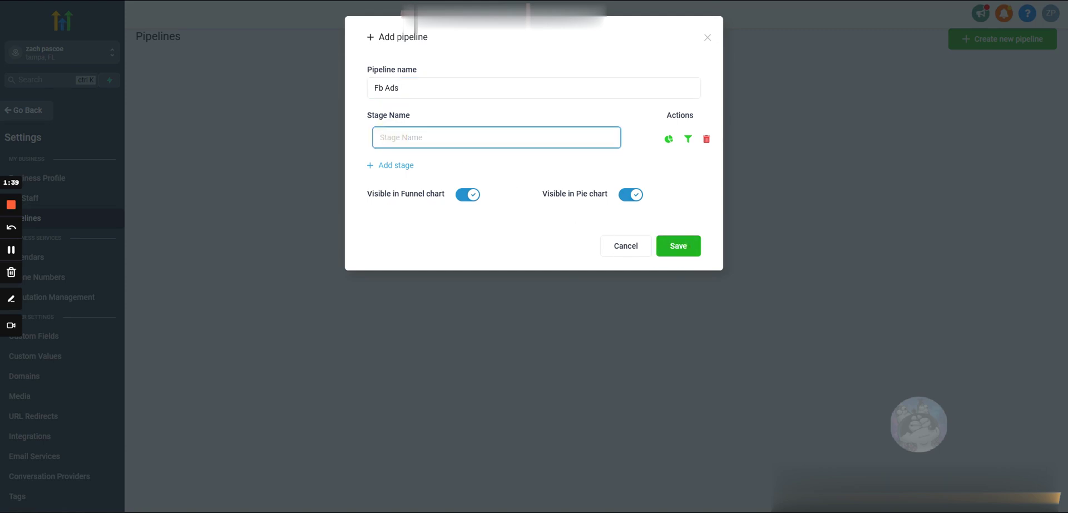
triple_click(371, 87)
type("Cold Calling")
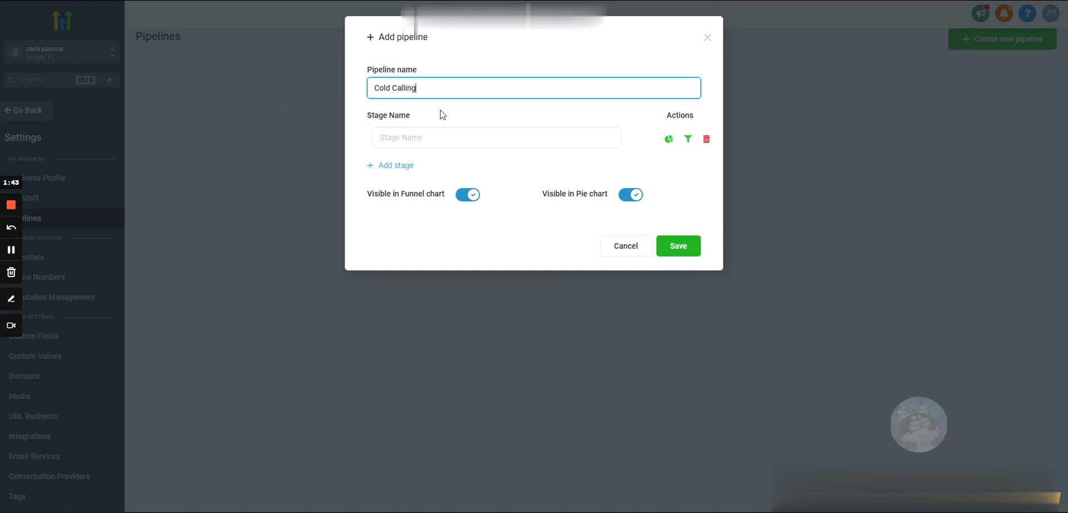
left_click_drag(434, 89, 349, 95)
type("Youtube Ads")
left_click_drag(421, 88, 356, 88)
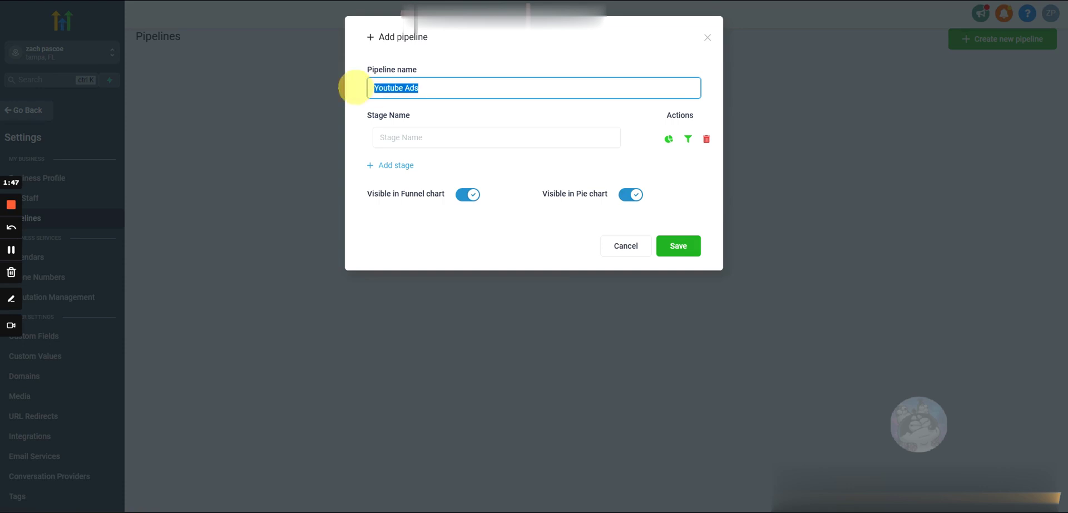
key("BackSpace")
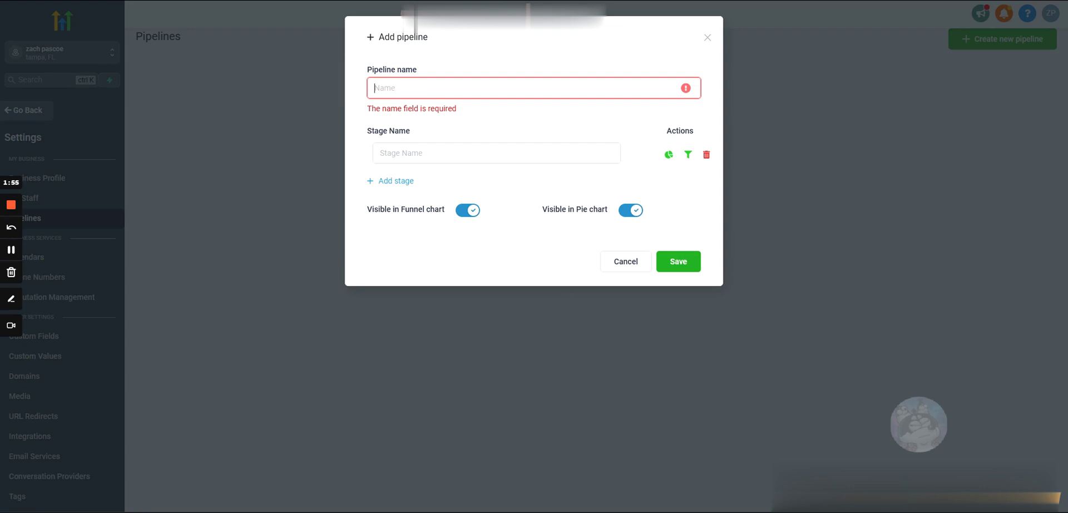
type("Fb Ads")
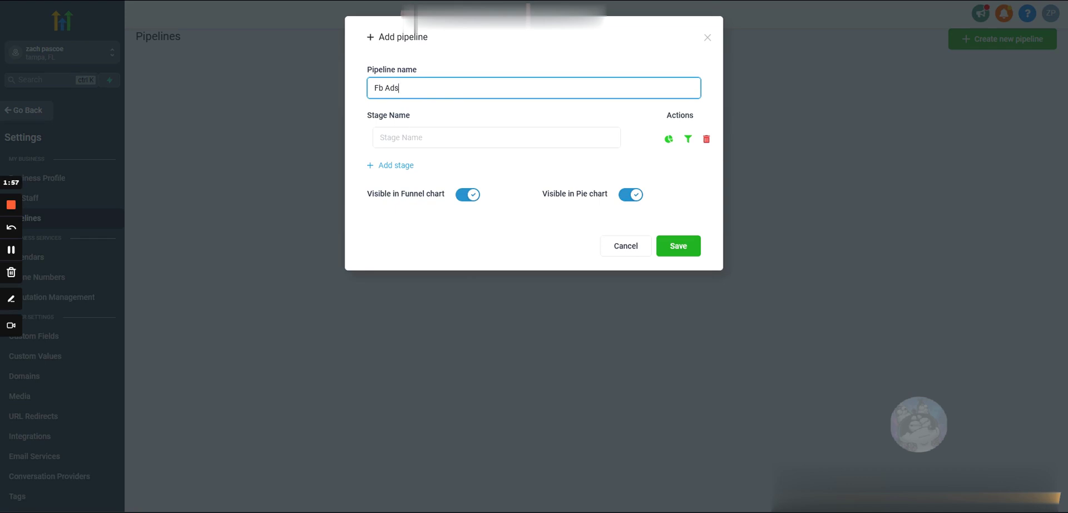
left_click(398, 138)
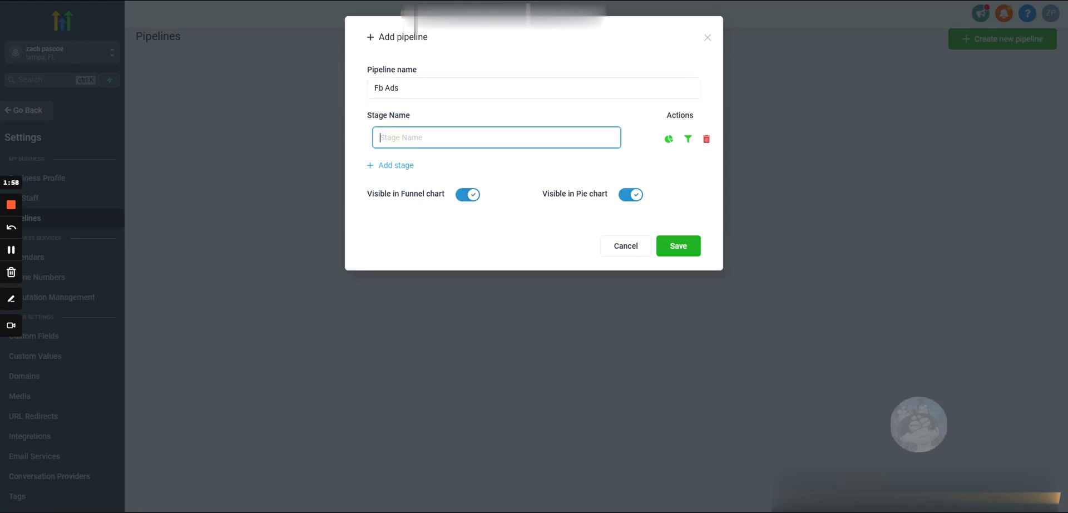
Add five more stage rows to the pipeline form, for six in total.
left_click(389, 167)
left_click(395, 195)
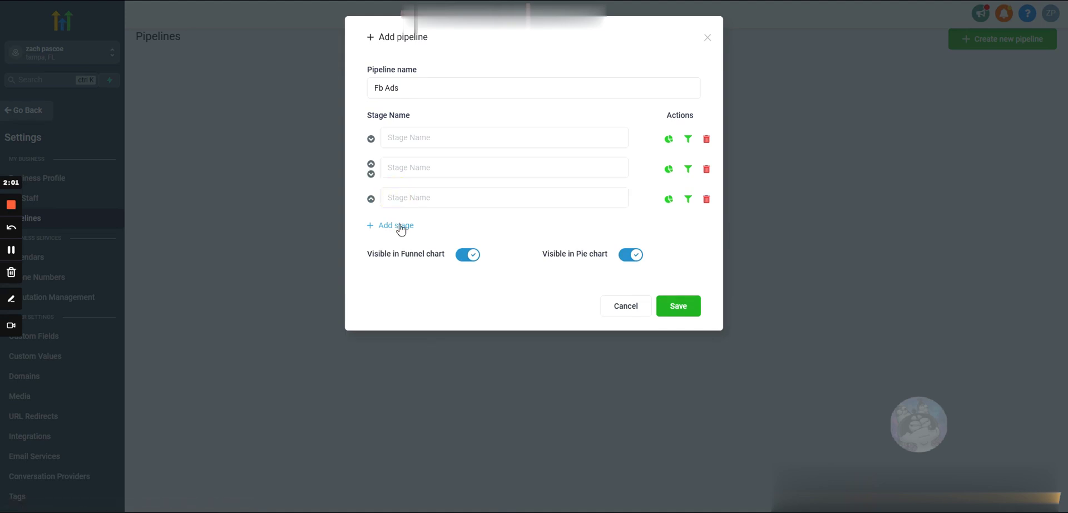
left_click(397, 227)
left_click(394, 257)
left_click(393, 286)
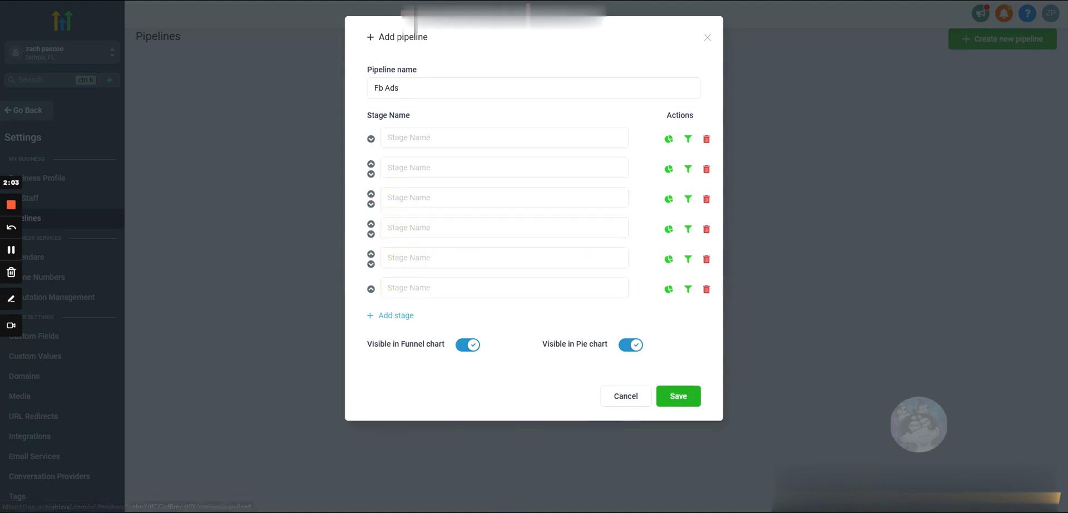
Name the first four stages Opt-in, Appointment Booked, Cancellation and No Show.
left_click(400, 138)
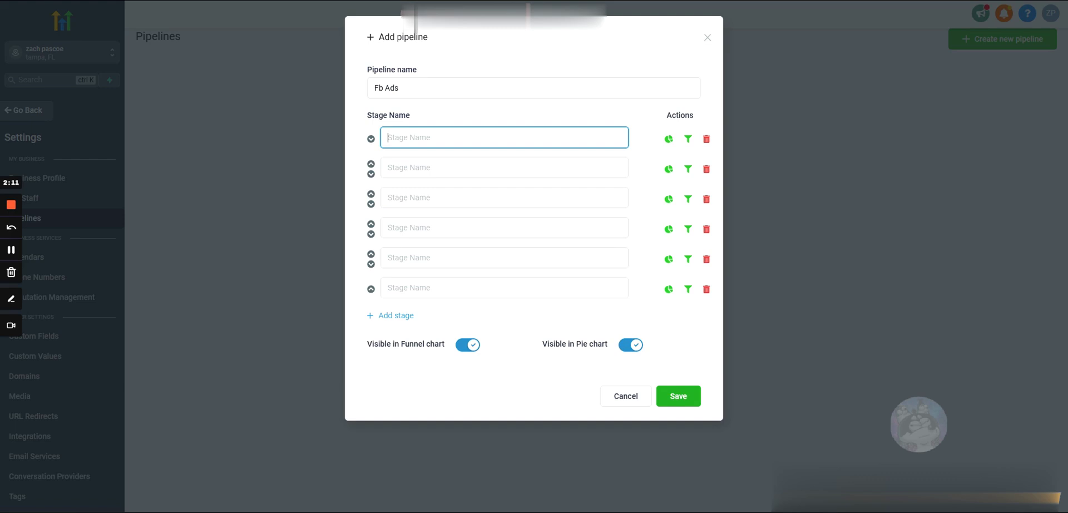
type("Opt-in")
left_click(411, 167)
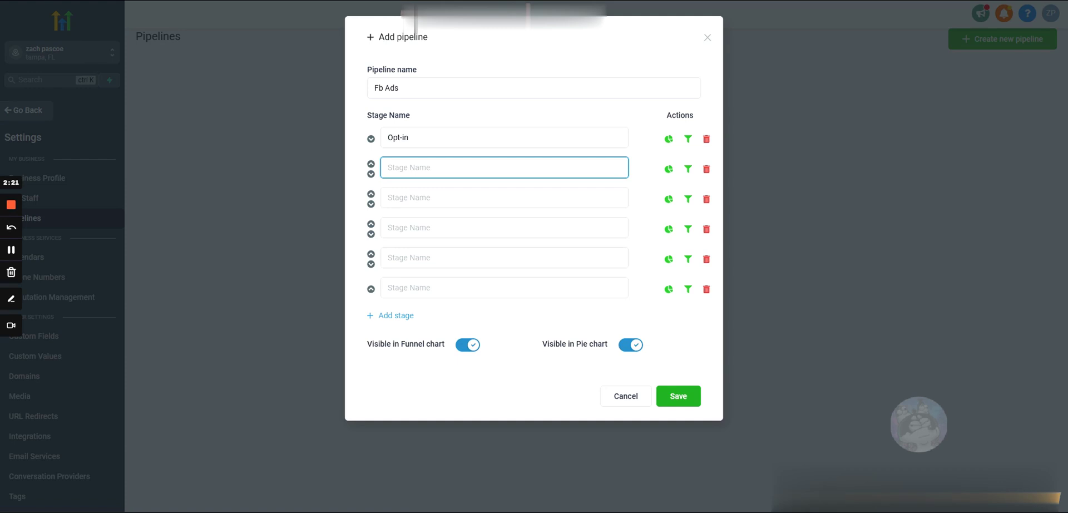
type("Appointment Booked")
left_click(442, 199)
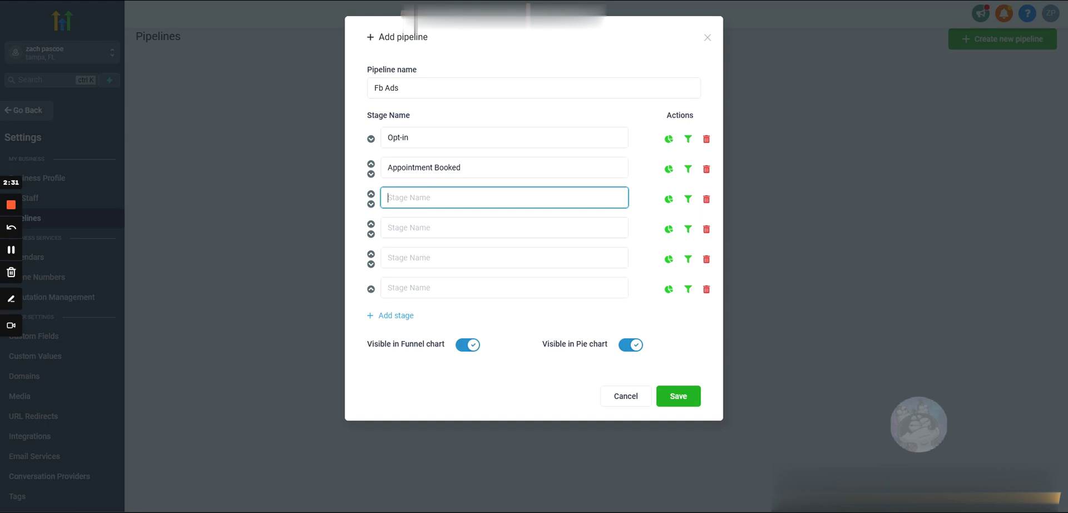
type("Cancellation")
key("Tab")
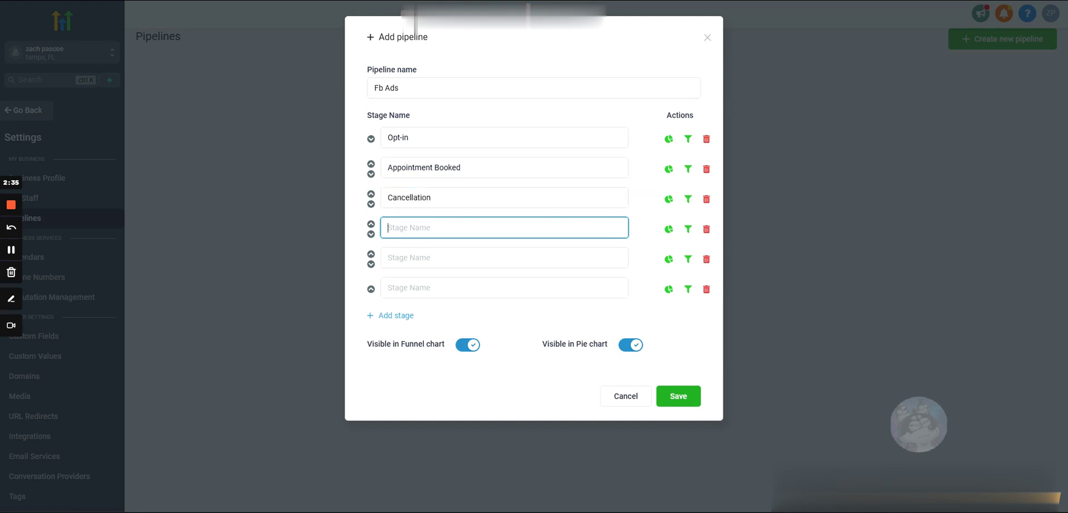
type("N")
key("BackSpace")
type("No Show")
Name the fifth and sixth stages Show Up and Closed.
key("Tab")
type("Show U")
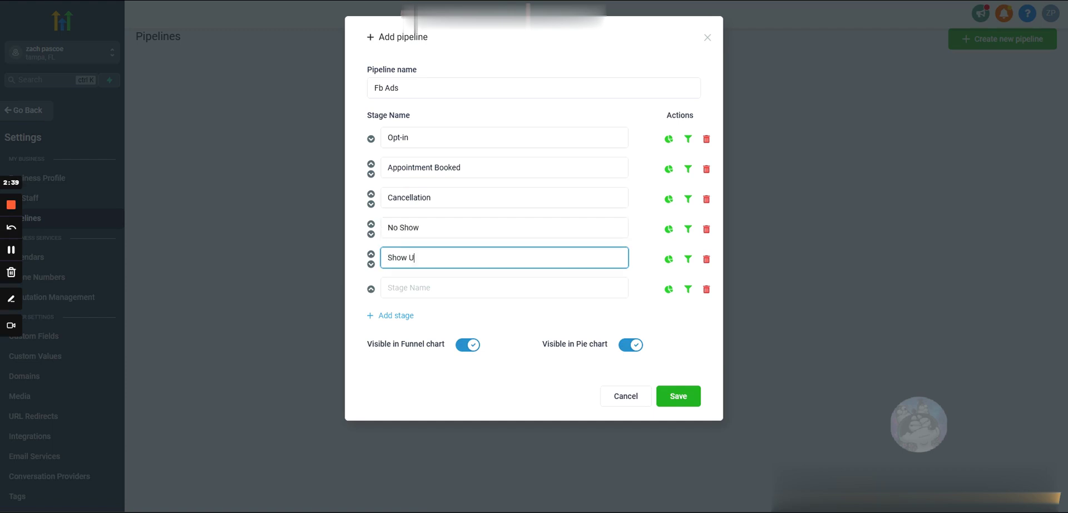
type("p")
key("Tab")
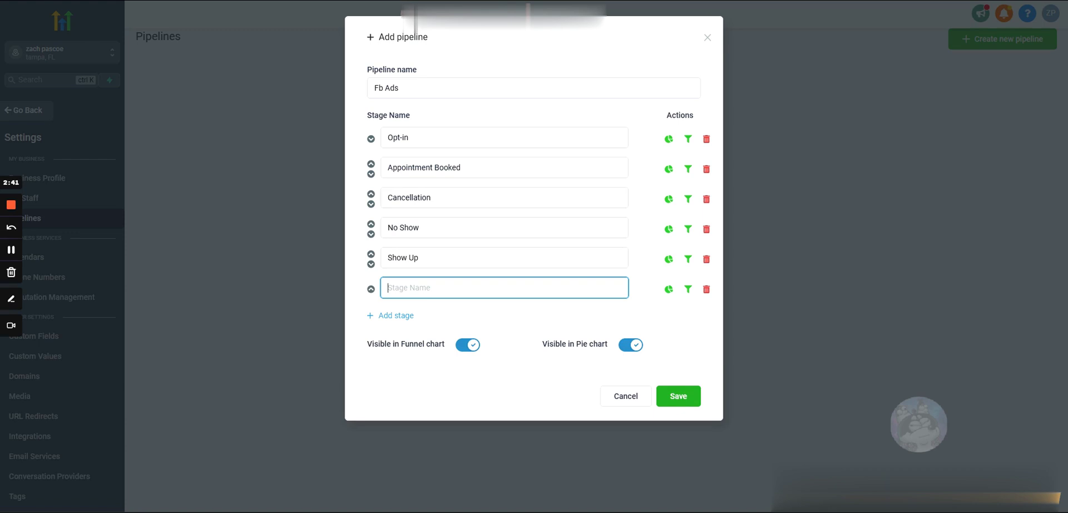
double_click(395, 198)
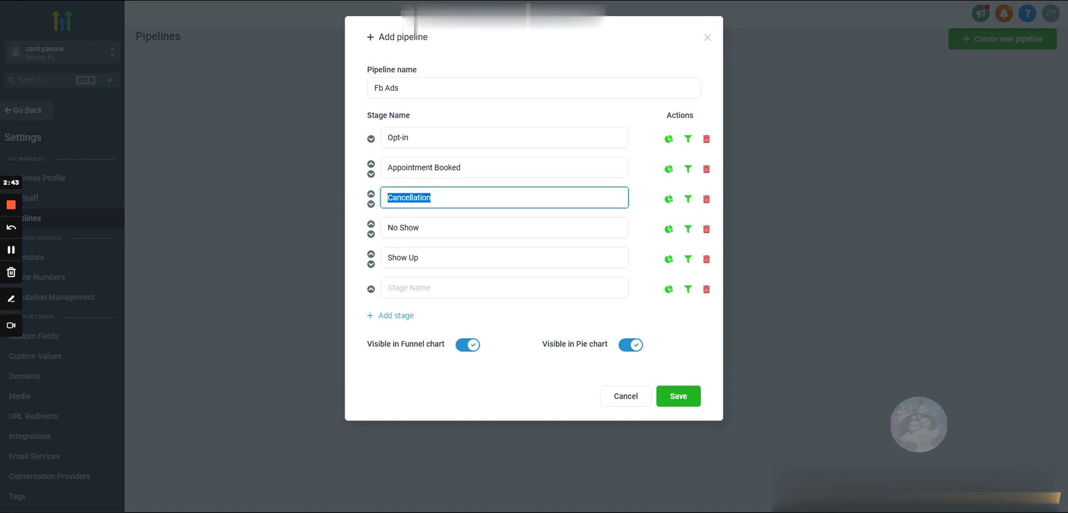
double_click(409, 228)
double_click(409, 258)
left_click(410, 289)
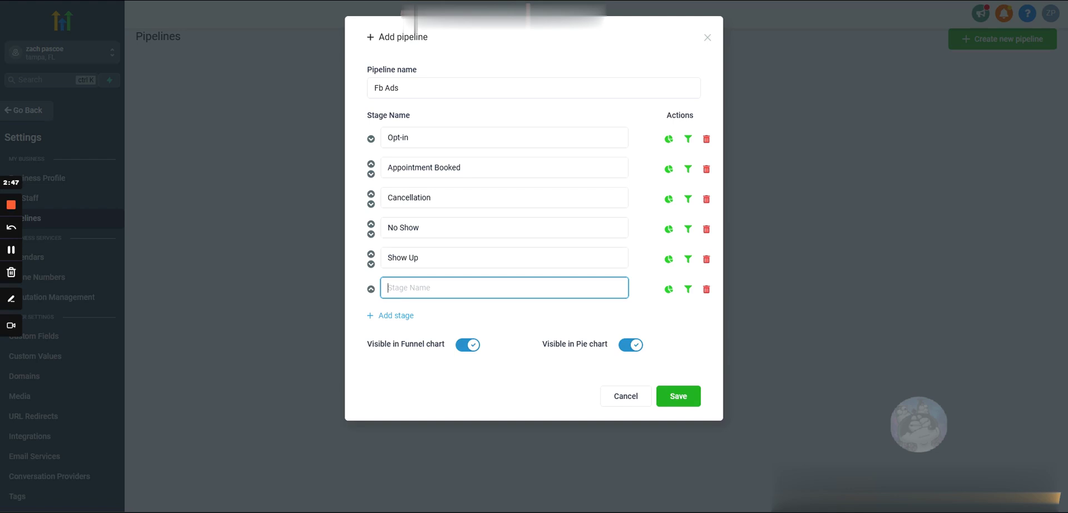
type("Closed")
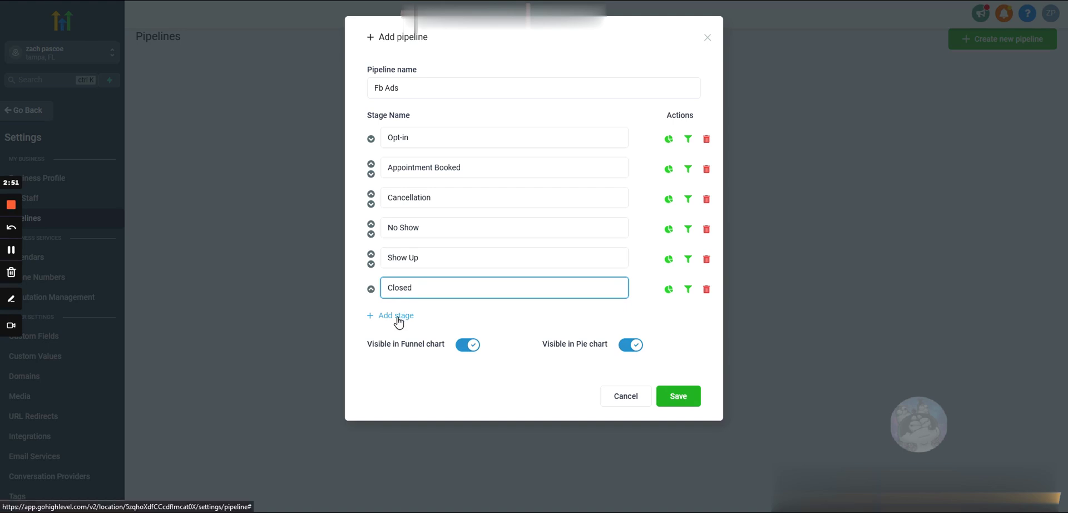
Add a seventh stage named 'DND / Negative Reply / Opt-out'.
left_click(398, 315)
left_click(396, 318)
type("DND / Neg")
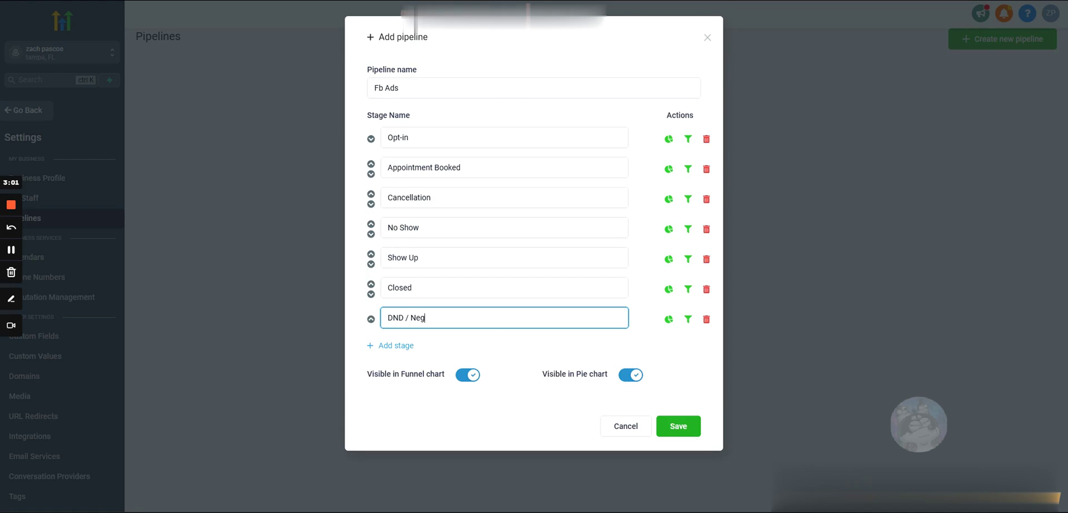
type("ative Reply / Opt-out")
Add 'Disqualified' and 'Not Interested' stages, fixing typos in the last name.
left_click(400, 346)
type("Disqualified")
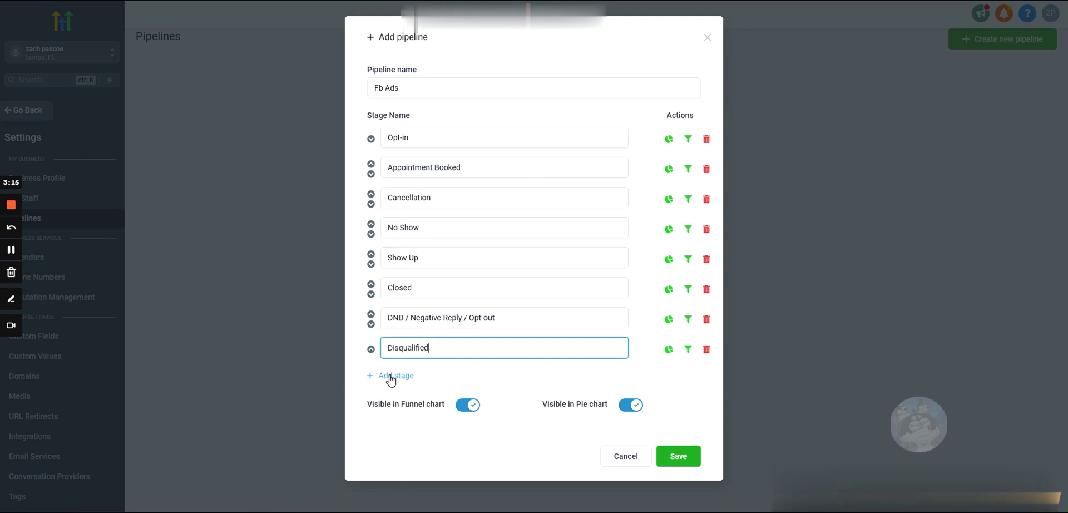
left_click(390, 376)
type("Nopt Inter")
key("BackSpace")
key("BackSpace")
key("BackSpace")
key("BackSpace")
key("BackSpace")
key("BackSpace")
key("BackSpace")
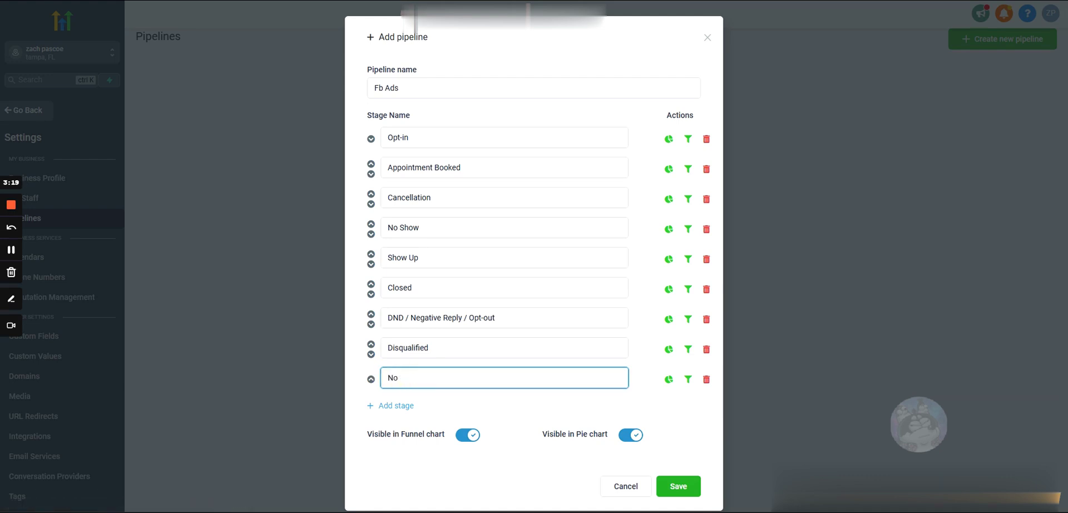
type("Inbterested")
left_click(410, 377)
key("BackSpace")
Check the Disqualified, Not Interested and DND stage names for typos.
left_click(438, 378)
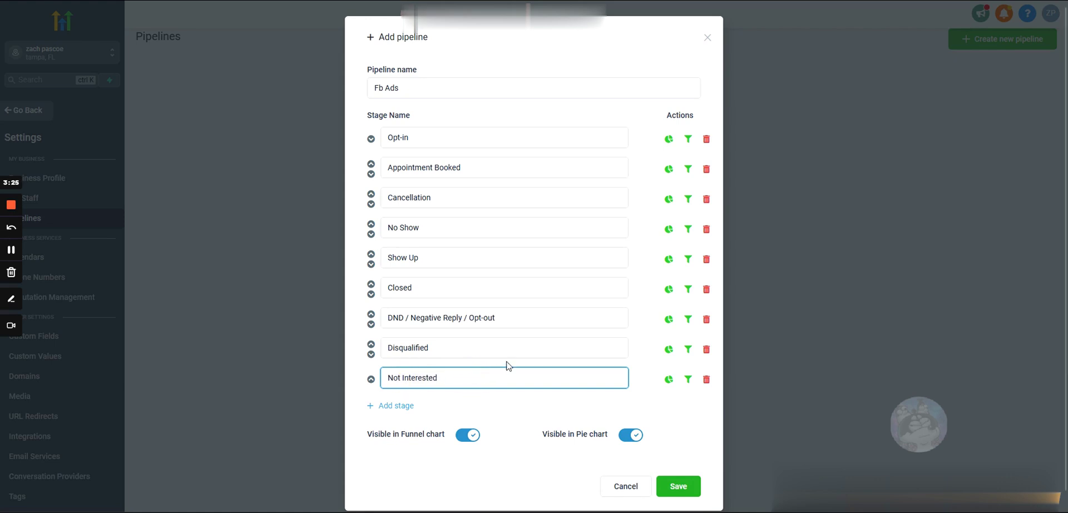
left_click(556, 350)
left_click_drag(445, 348, 371, 349)
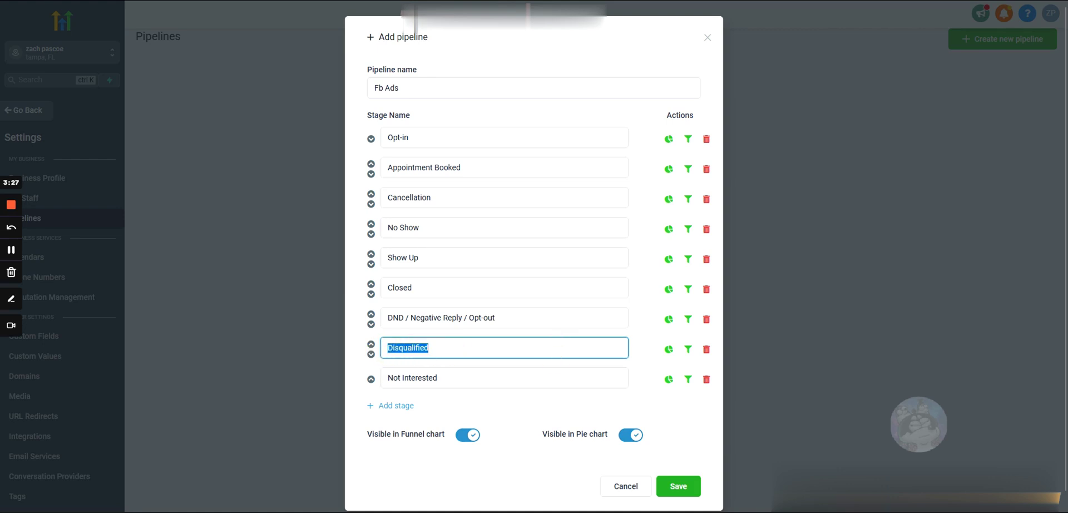
double_click(420, 378)
triple_click(420, 378)
left_click(441, 378)
double_click(421, 378)
triple_click(420, 378)
double_click(396, 348)
triple_click(411, 378)
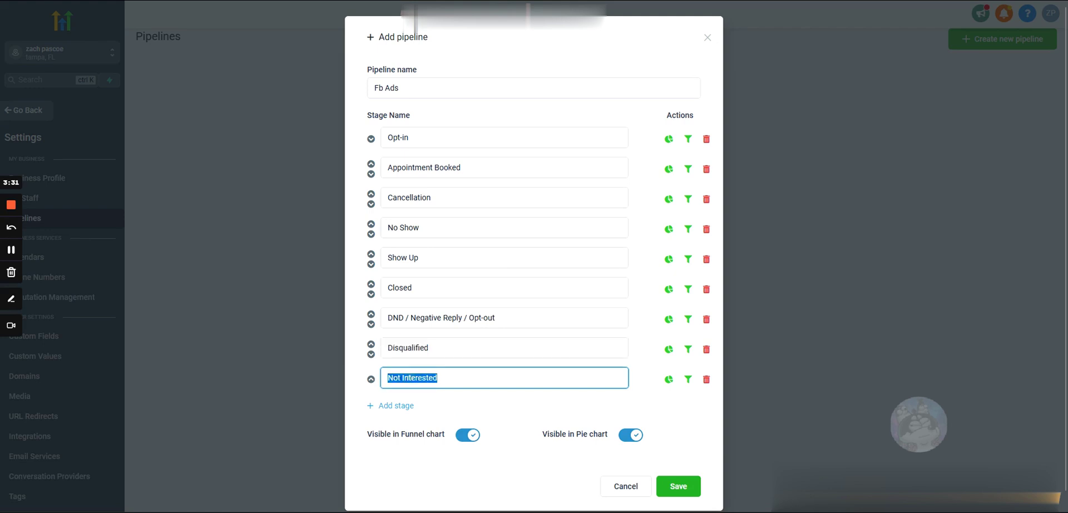
double_click(401, 348)
double_click(420, 378)
double_click(408, 347)
left_click(440, 318)
left_click_drag(495, 317, 425, 320)
double_click(409, 348)
double_click(415, 377)
double_click(408, 348)
Recheck the DND / Negative Reply / Opt-out, Not Interested and Disqualified stage names.
triple_click(440, 317)
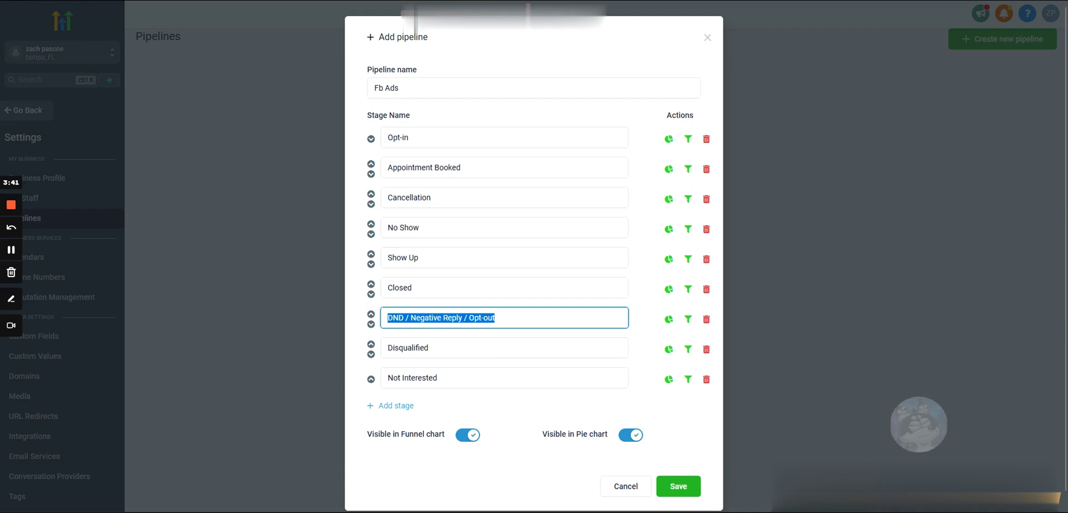
left_click(509, 317)
triple_click(427, 318)
triple_click(409, 377)
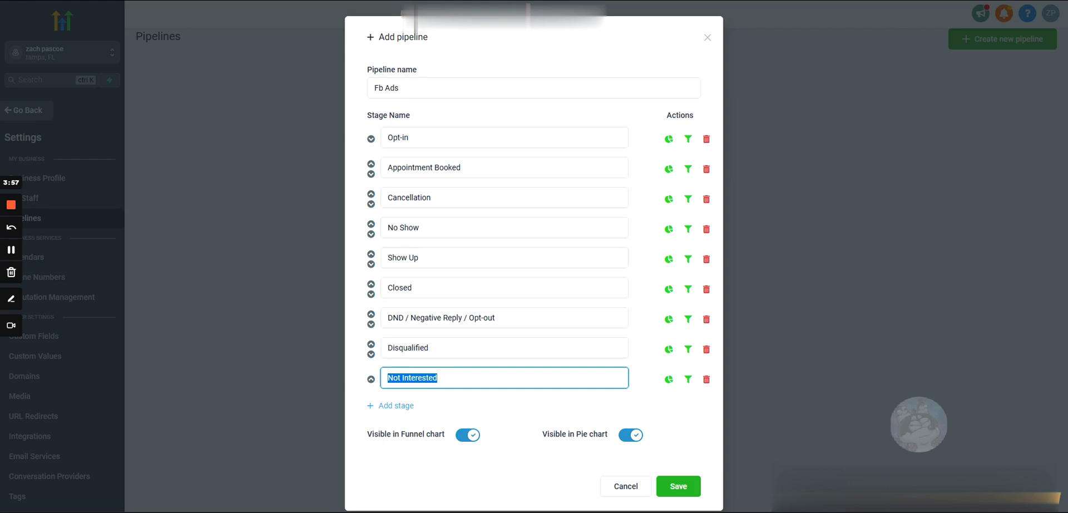
left_click(445, 378)
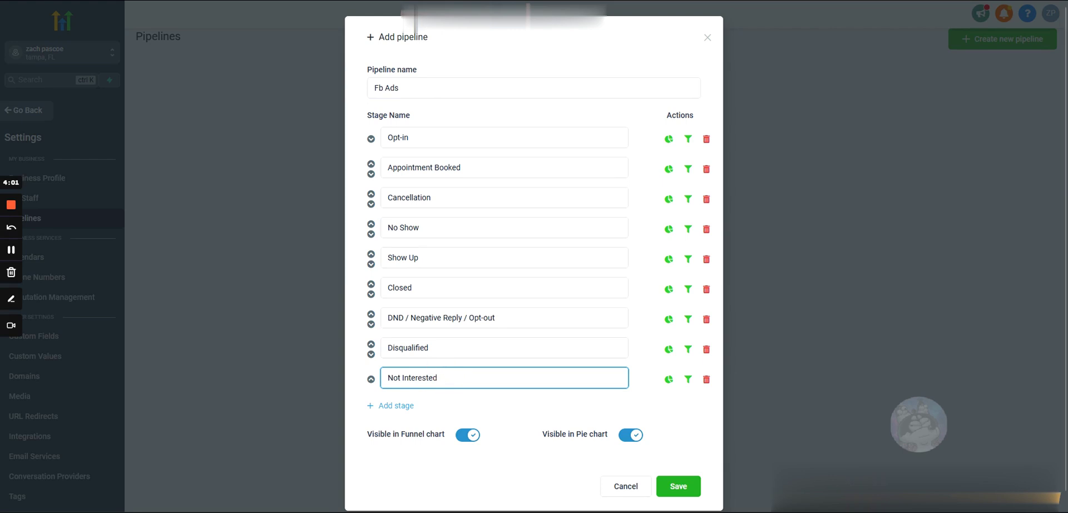
triple_click(390, 347)
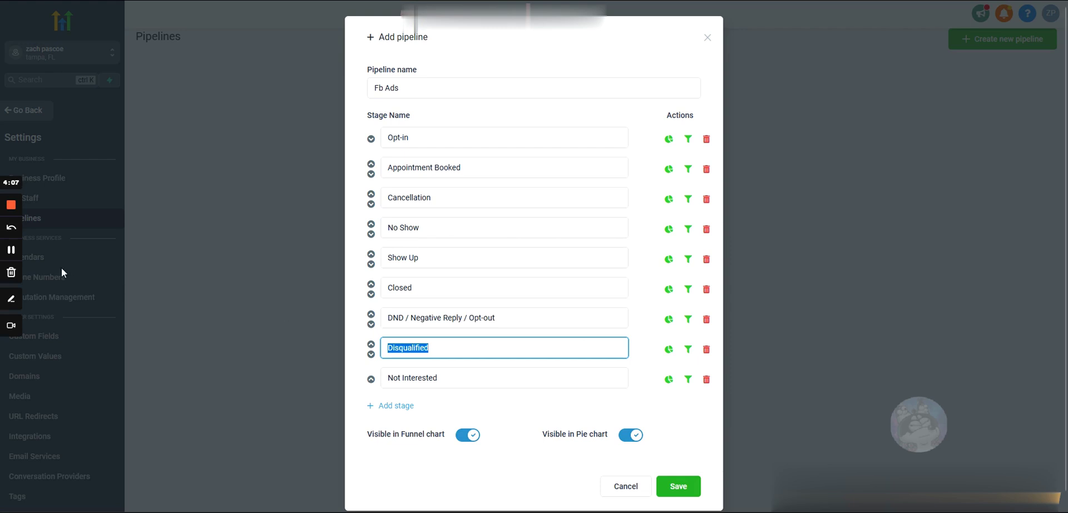
left_click(16, 250)
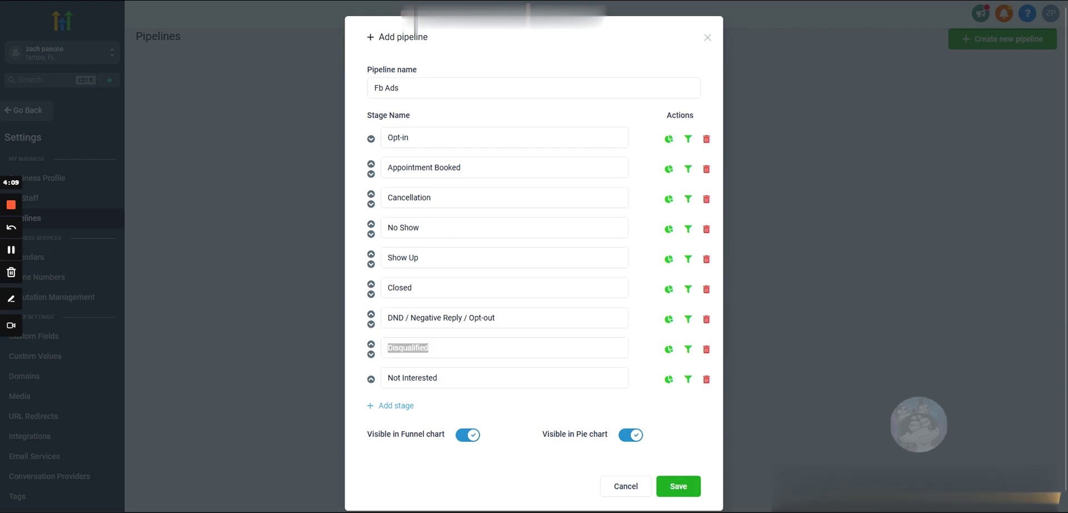
double_click(414, 348)
left_click(432, 348)
double_click(406, 348)
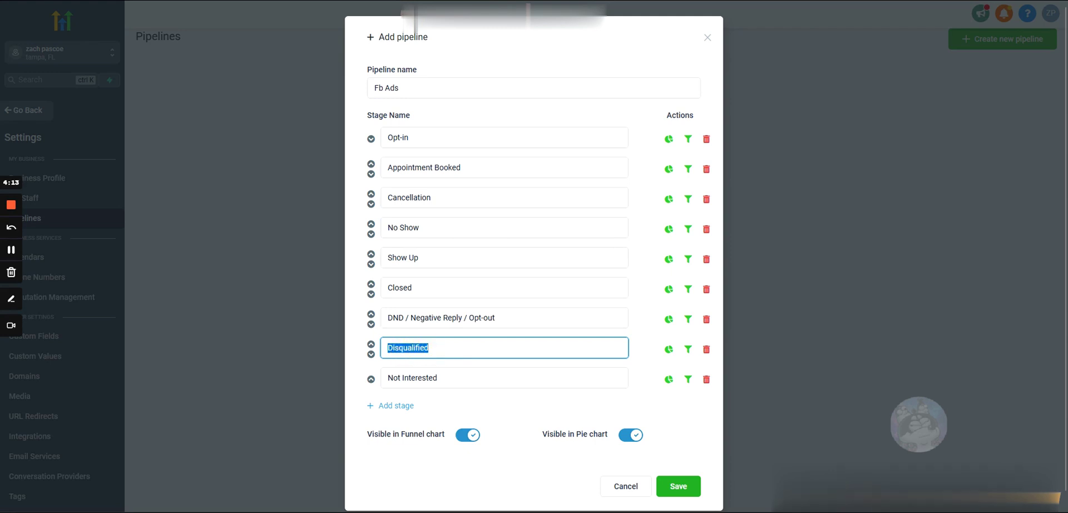
left_click(448, 348)
double_click(408, 347)
triple_click(412, 378)
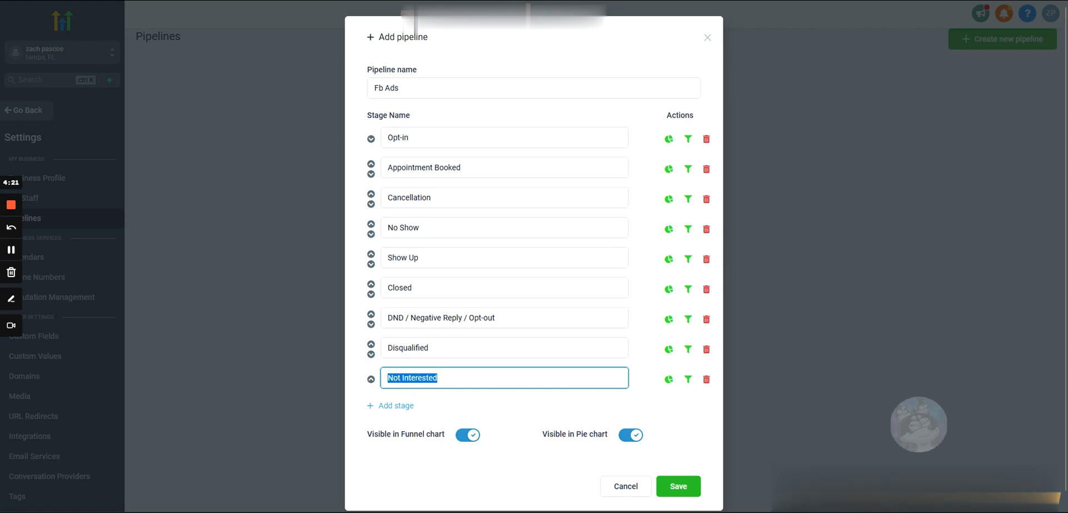
triple_click(429, 318)
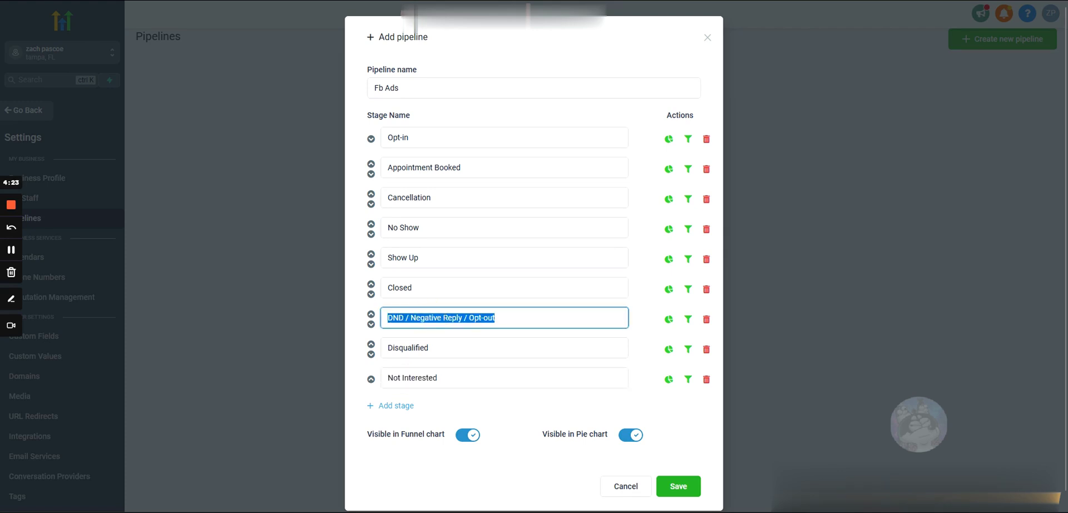
double_click(529, 316)
triple_click(449, 316)
Review the stages from Closed back to Opt-in and save the Fb Ads pipeline.
left_click(477, 289)
left_click(436, 256)
left_click(420, 227)
left_click(413, 197)
left_click(412, 167)
left_click(401, 139)
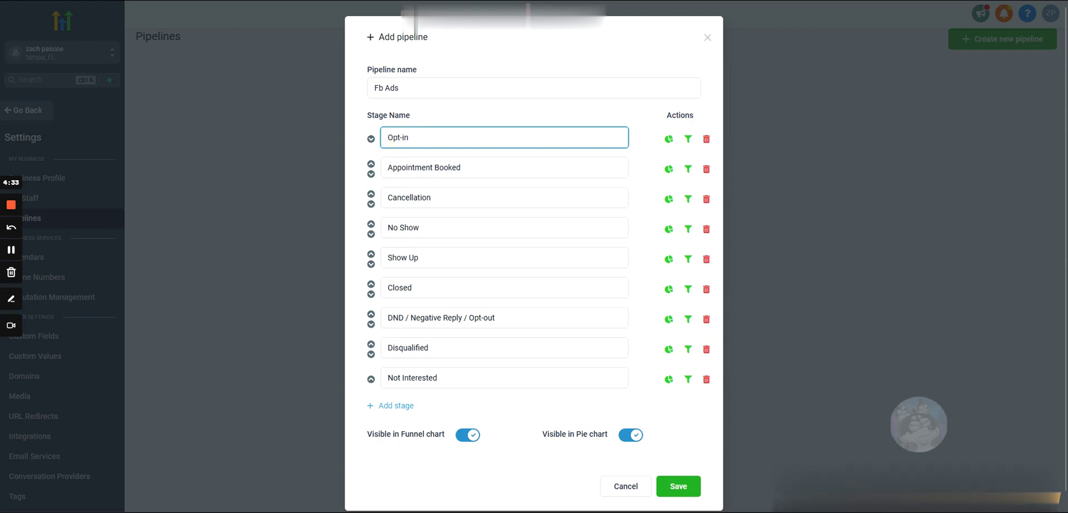
left_click(674, 487)
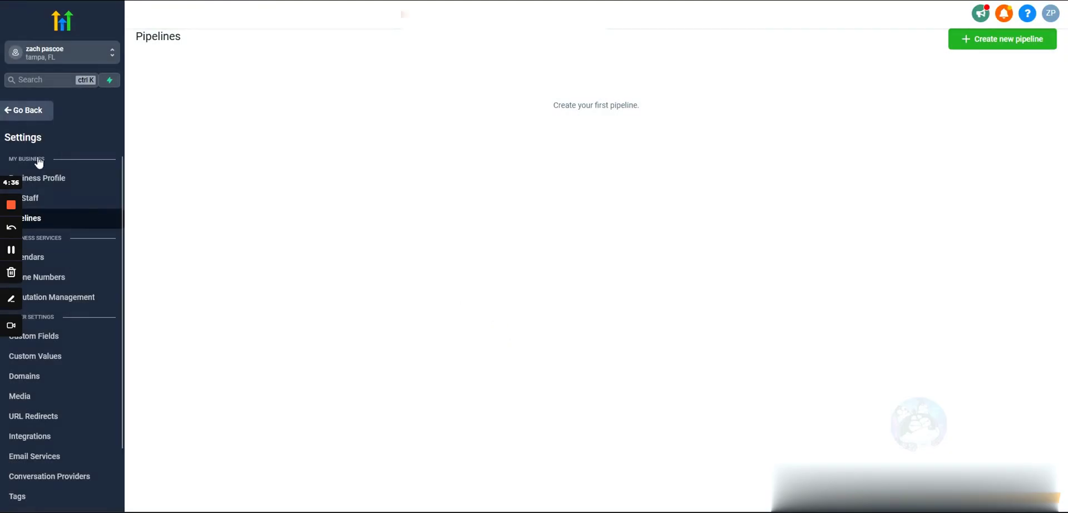
Return from Settings and open the Fb Ads opportunities board.
left_click(29, 110)
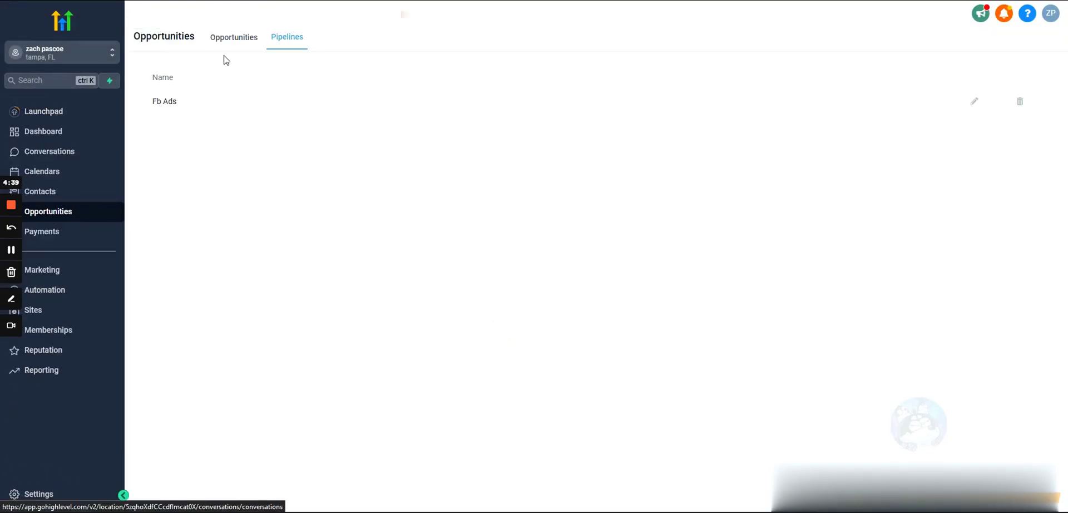
left_click(237, 39)
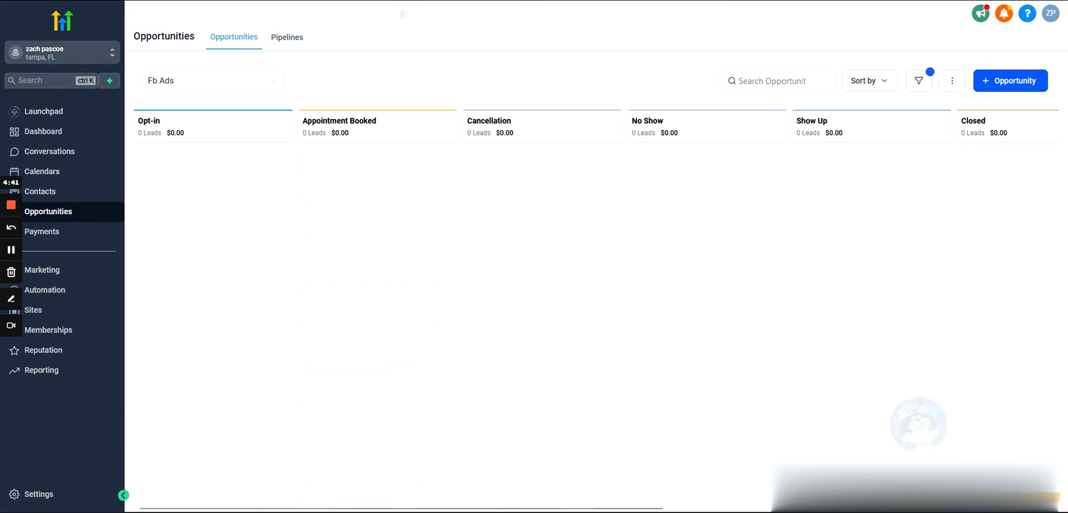
left_click_drag(701, 204, 579, 246)
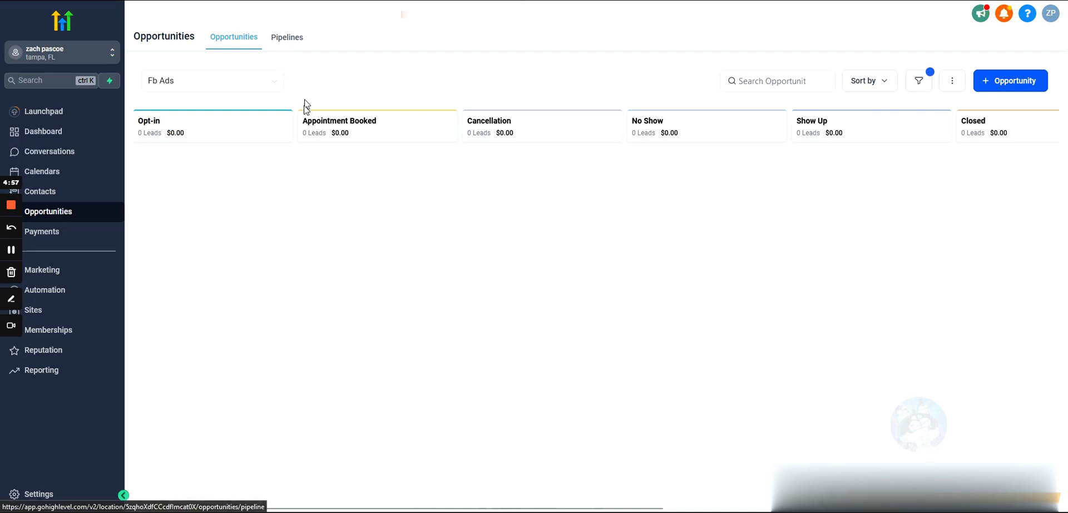
scroll(375, 237, "right", 5)
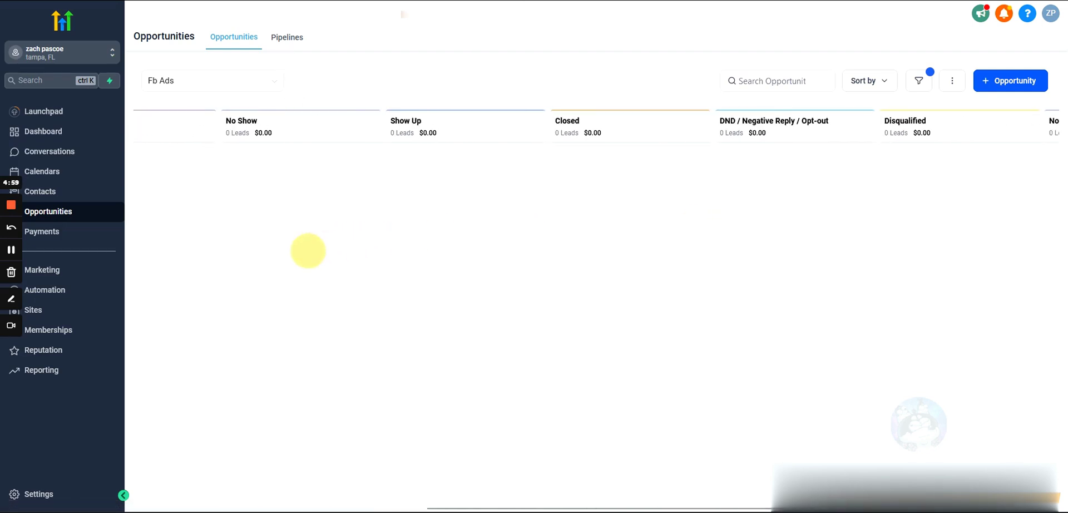
scroll(307, 248, "left", 5)
scroll(532, 254, "left", 1)
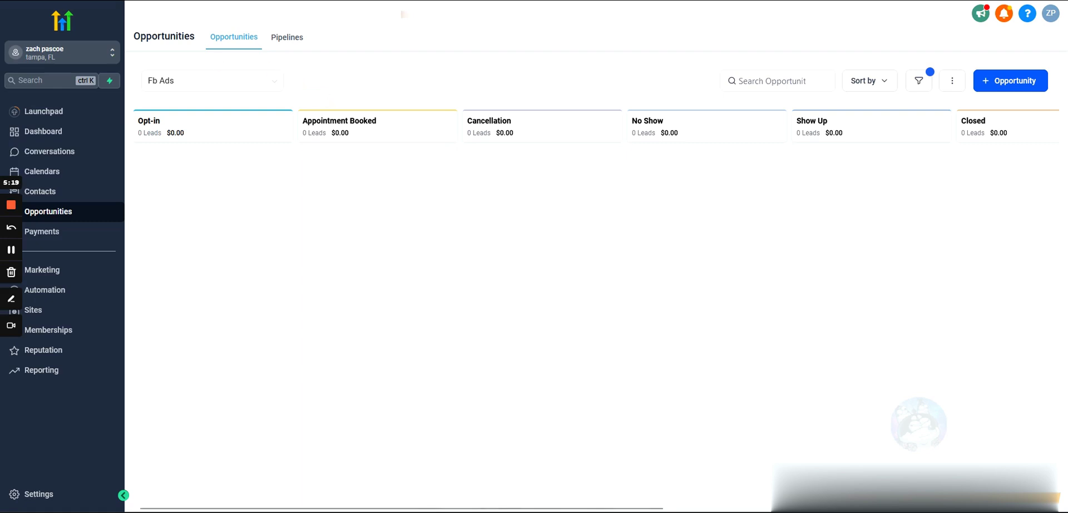
Scroll across the Fb Ads board's empty stage columns through Not Interested.
left_click_drag(138, 120, 209, 146)
left_click(197, 179)
double_click(243, 80)
left_click(357, 132)
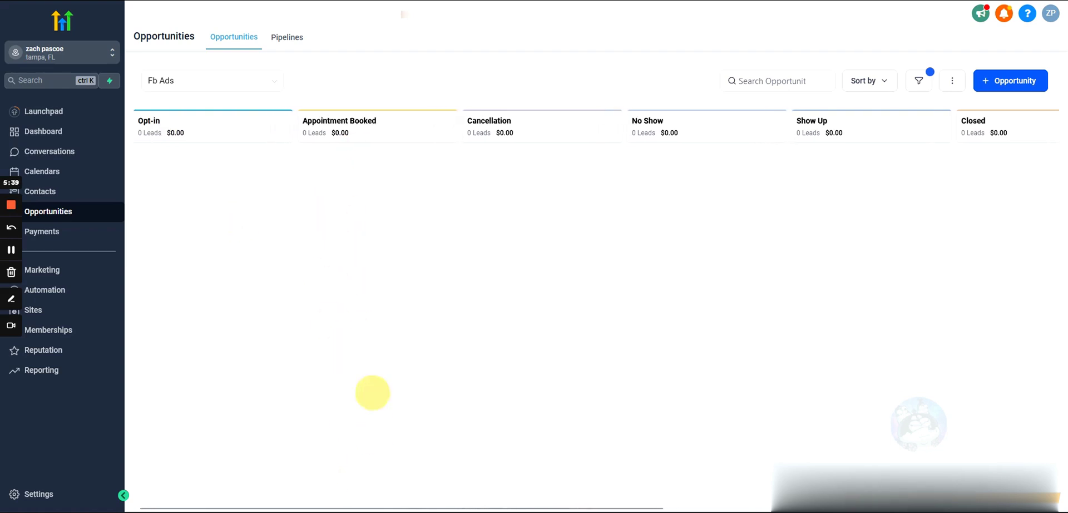
scroll(327, 384, "right", 1)
scroll(361, 298, "left", 1)
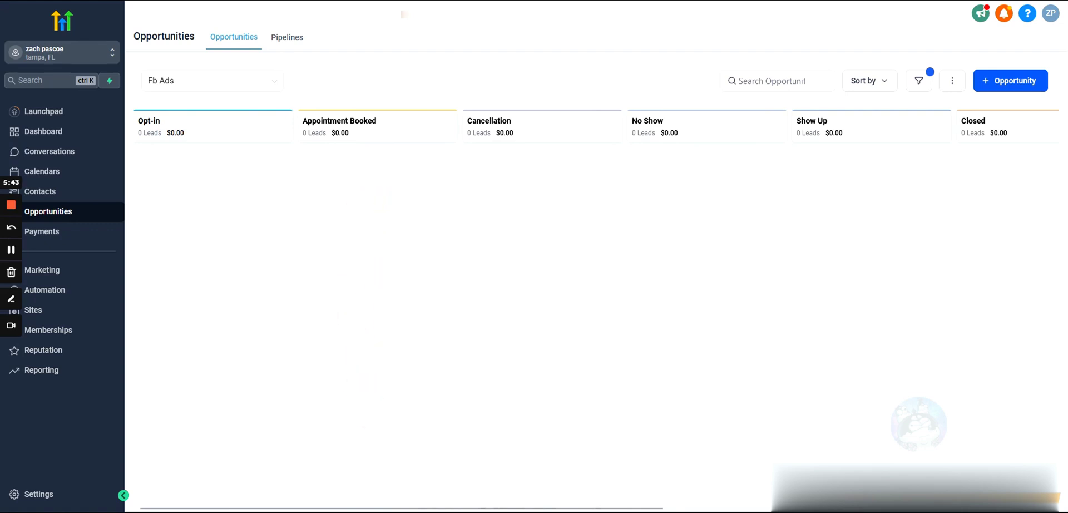
scroll(513, 303, "right", 1)
scroll(557, 223, "left", 1)
scroll(674, 331, "right", 2)
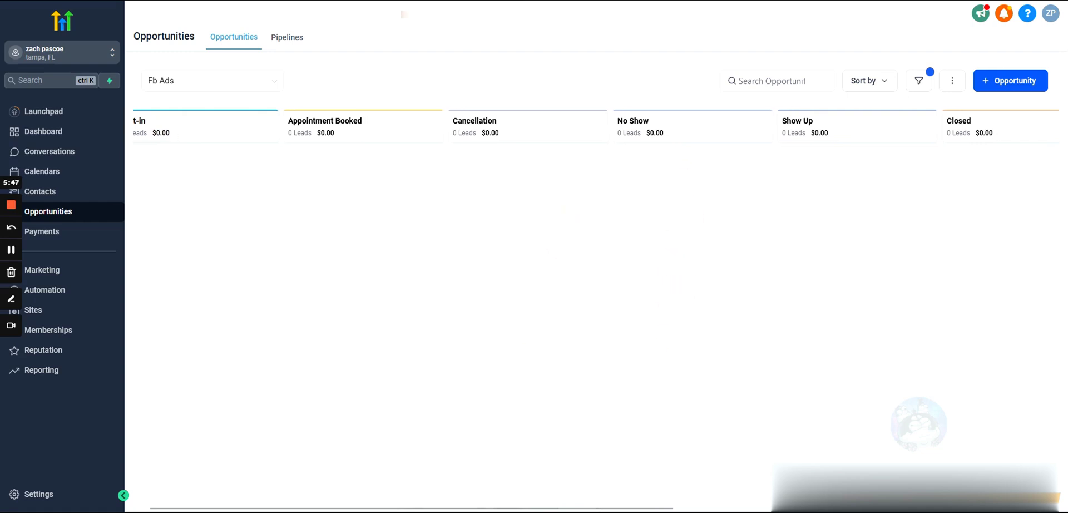
scroll(779, 334, "right", 10)
scroll(553, 241, "right", 2)
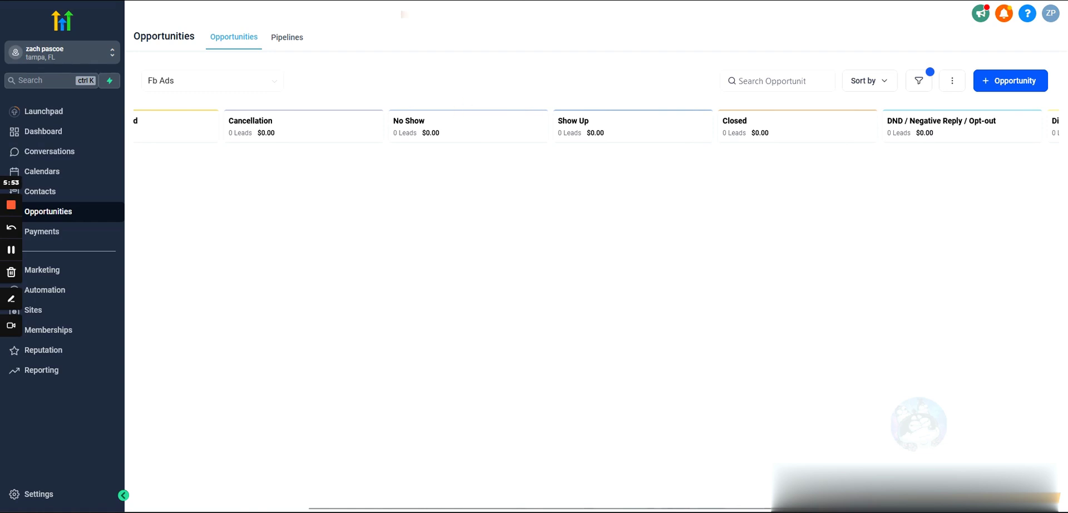
scroll(572, 196, "right", 7)
scroll(283, 215, "right", 10)
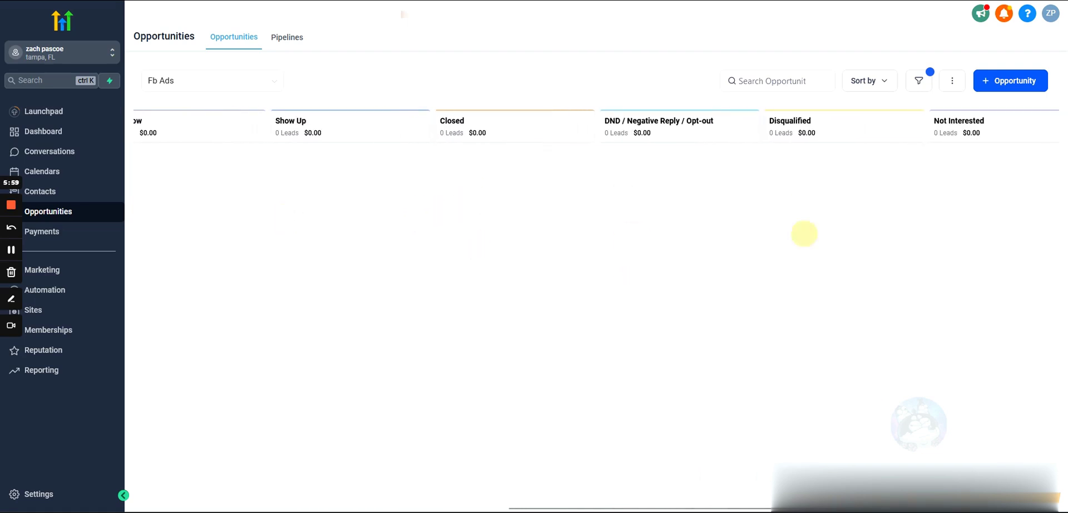
left_click_drag(806, 270, 794, 311)
left_click(668, 360)
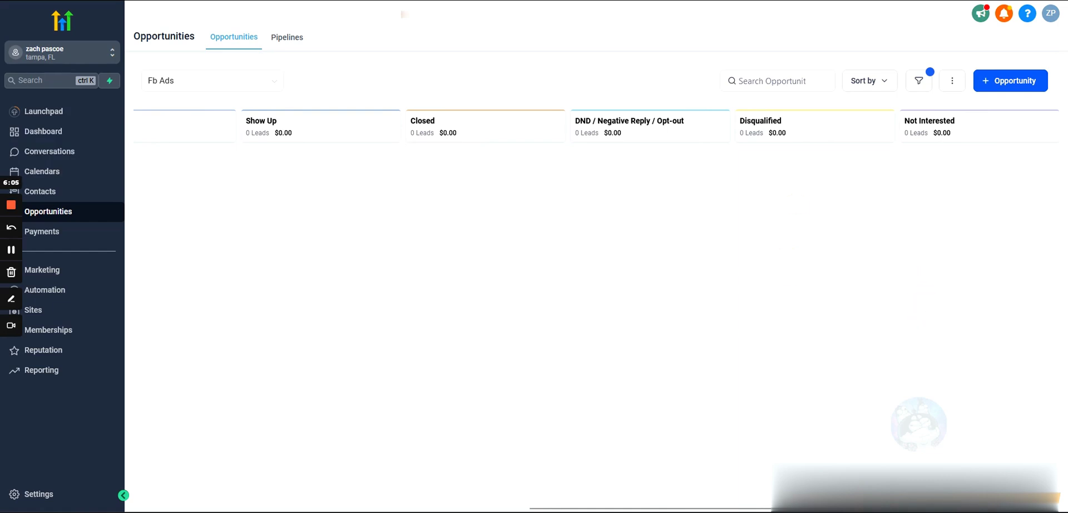
Create an Opt-in opportunity for the existing contact with their phone number, then close the editor.
left_click(991, 83)
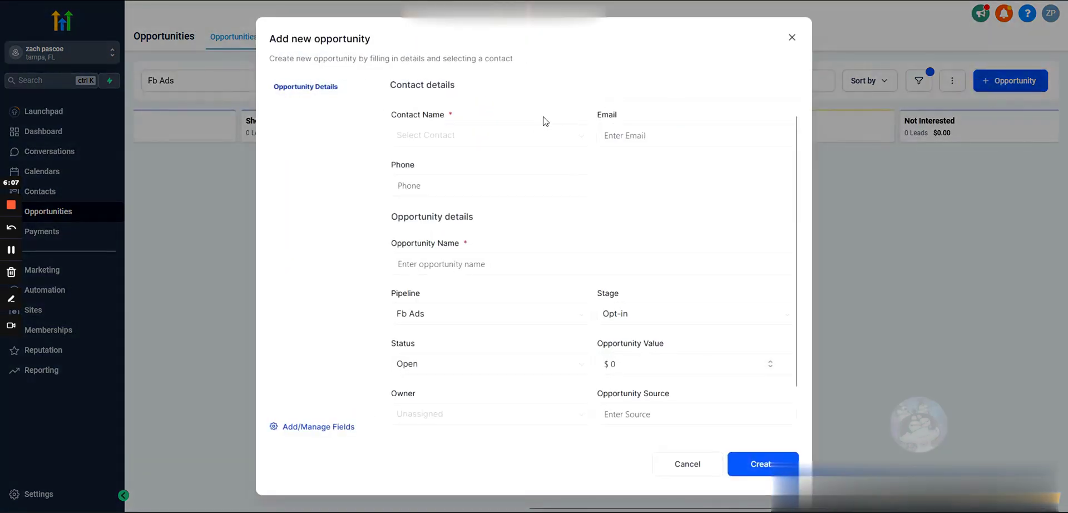
left_click(524, 129)
left_click(452, 140)
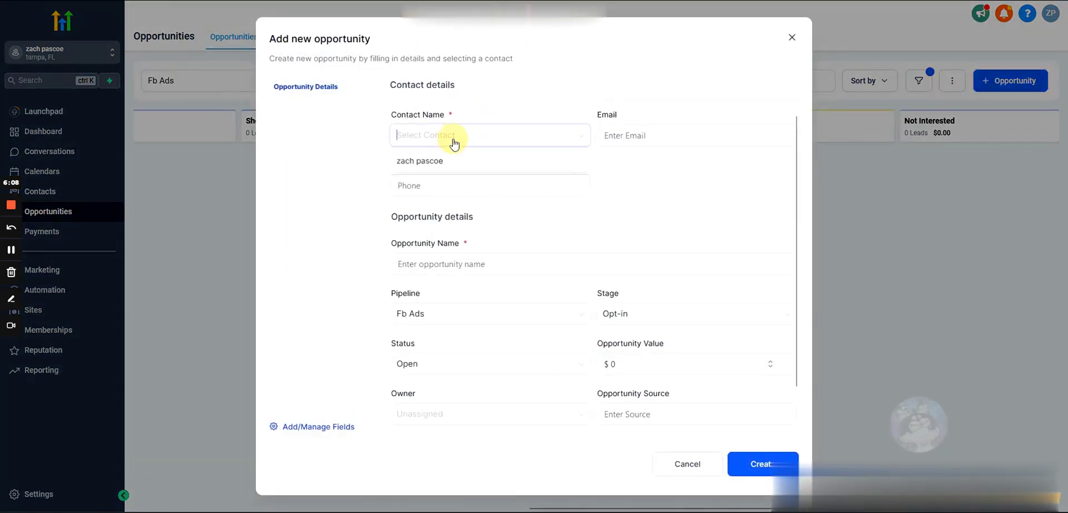
left_click(432, 162)
left_click(429, 186)
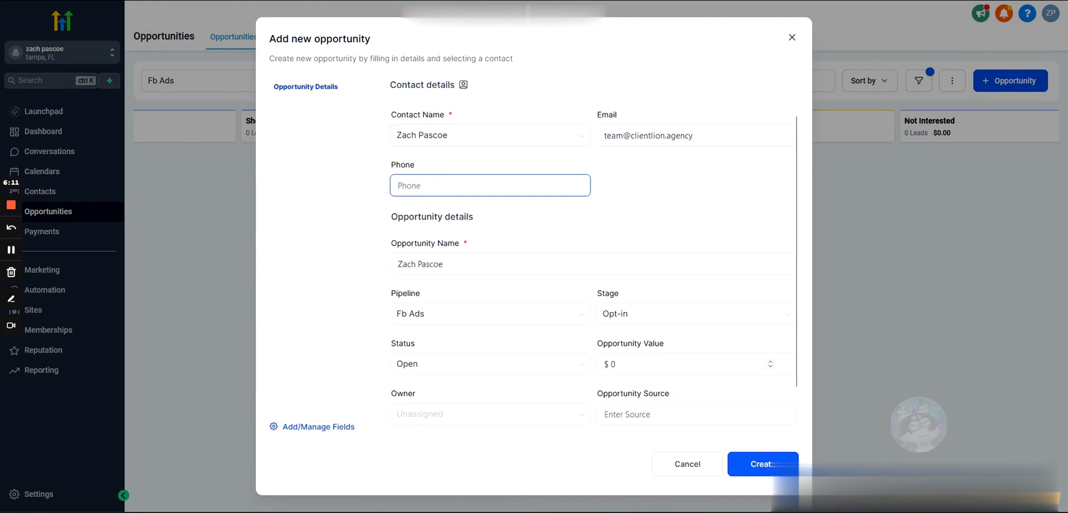
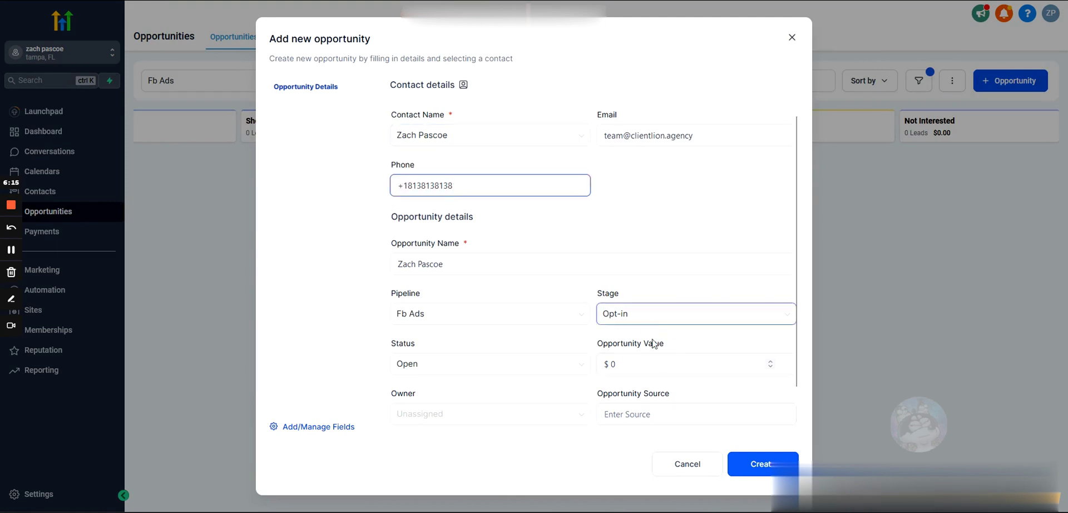
left_click(748, 466)
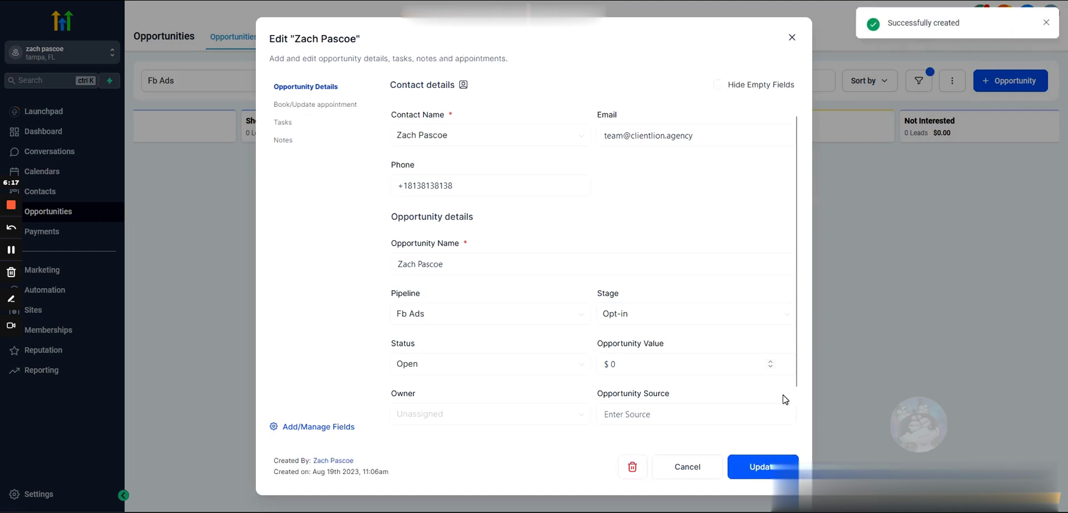
left_click(792, 39)
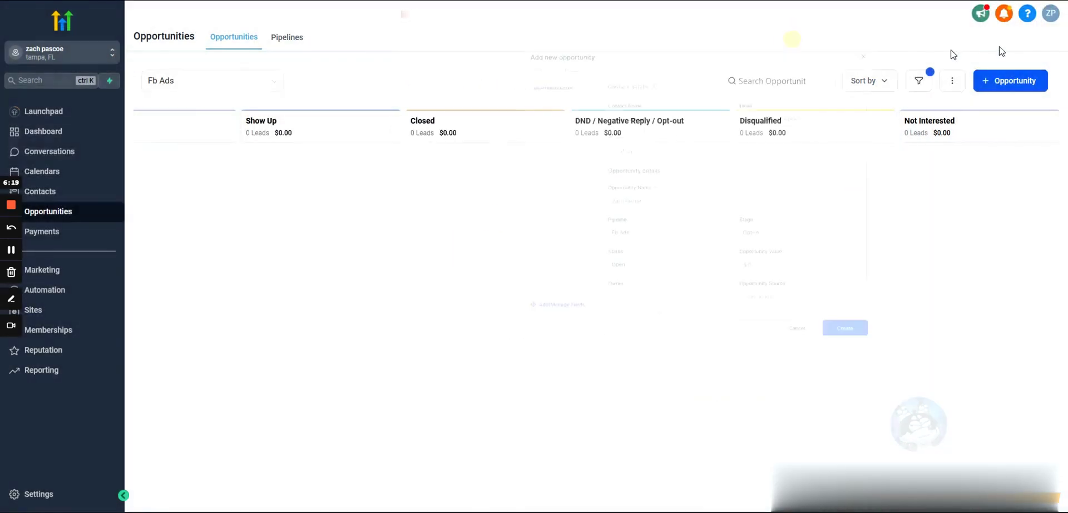
scroll(658, 251, "left", 8)
scroll(599, 267, "left", 2)
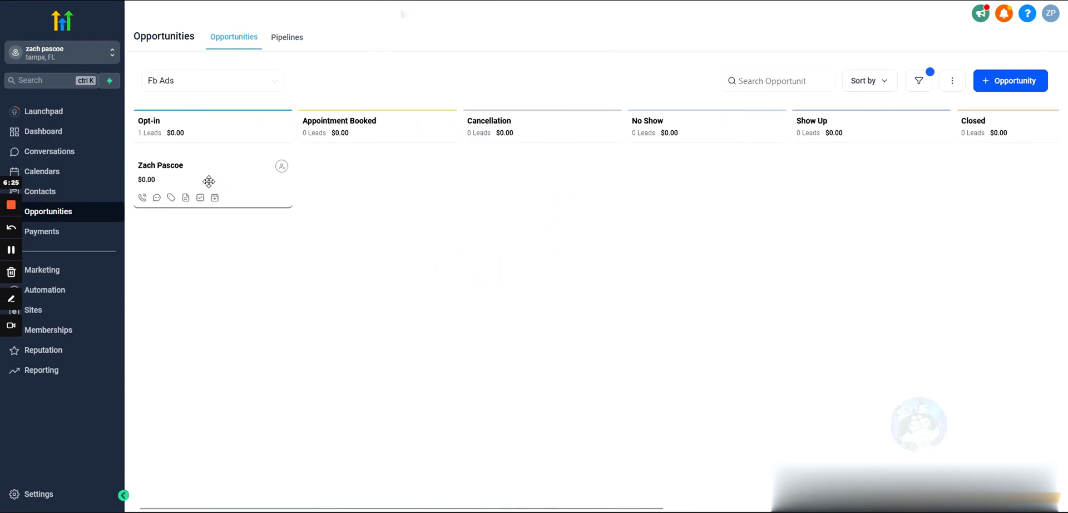
left_click_drag(208, 180, 883, 180)
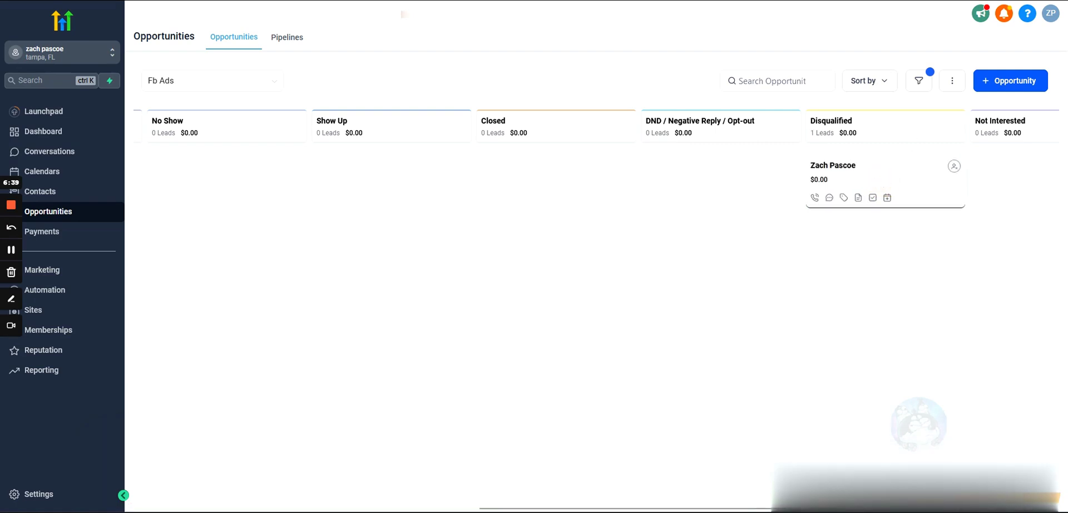
left_click_drag(875, 178, 210, 186)
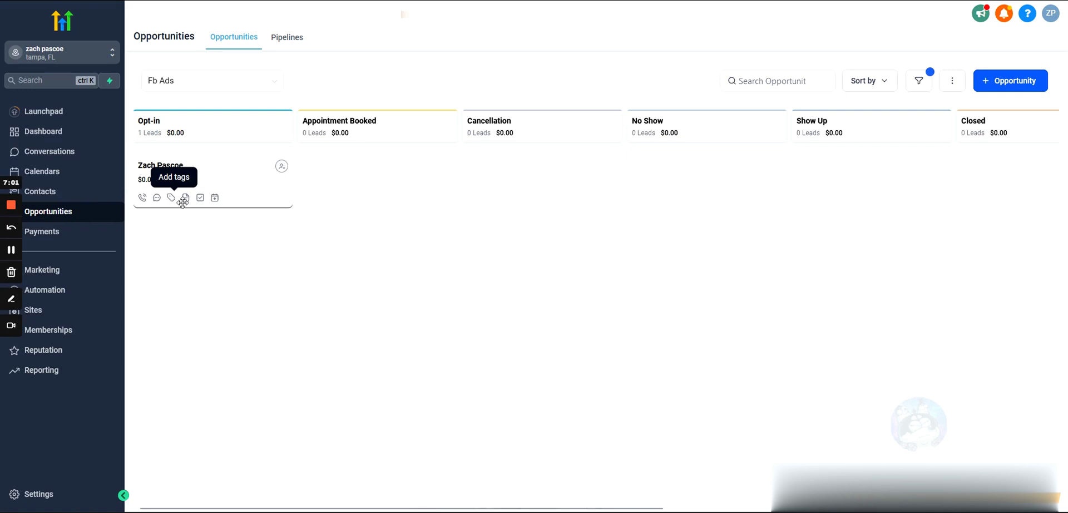
Add the note 'call back in january, out of town until then' to the sample opportunity.
left_click(186, 198)
left_click(415, 156)
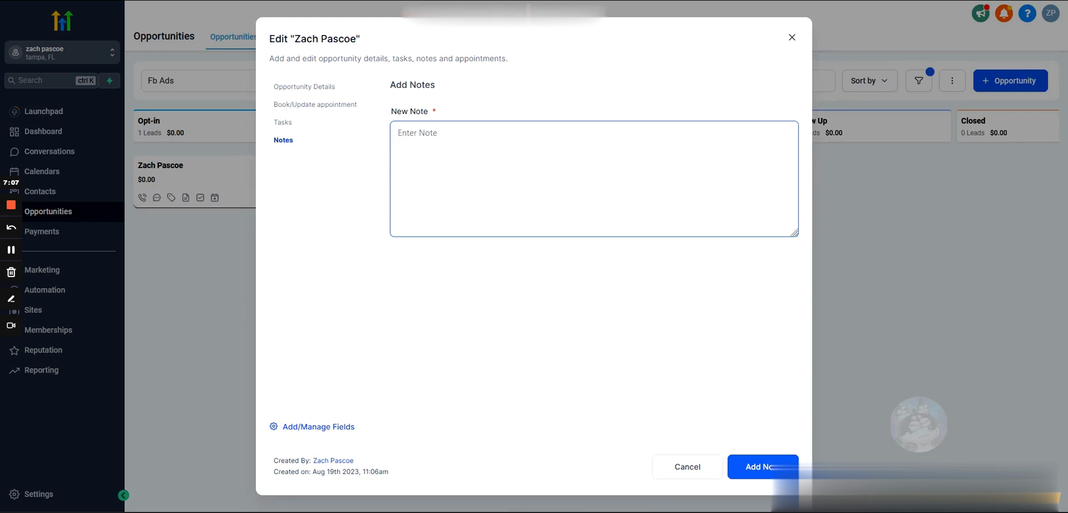
left_click_drag(390, 112, 445, 117)
left_click(419, 135)
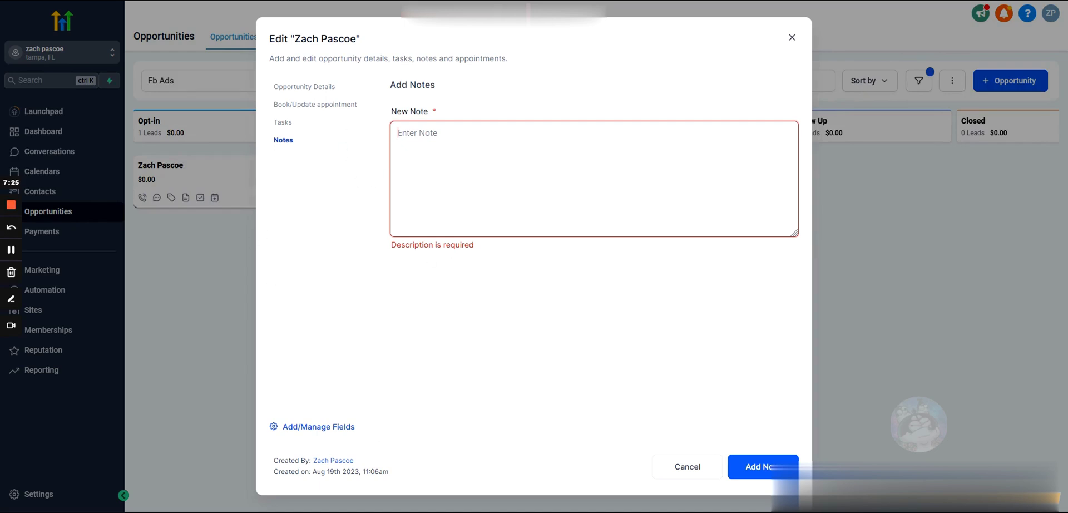
type("call back in january, out of town until then")
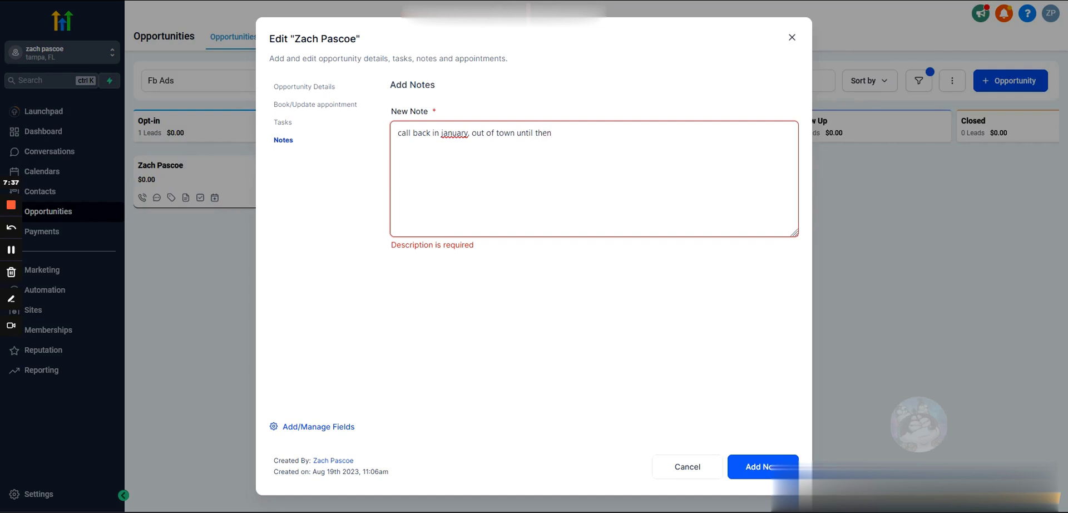
left_click(756, 473)
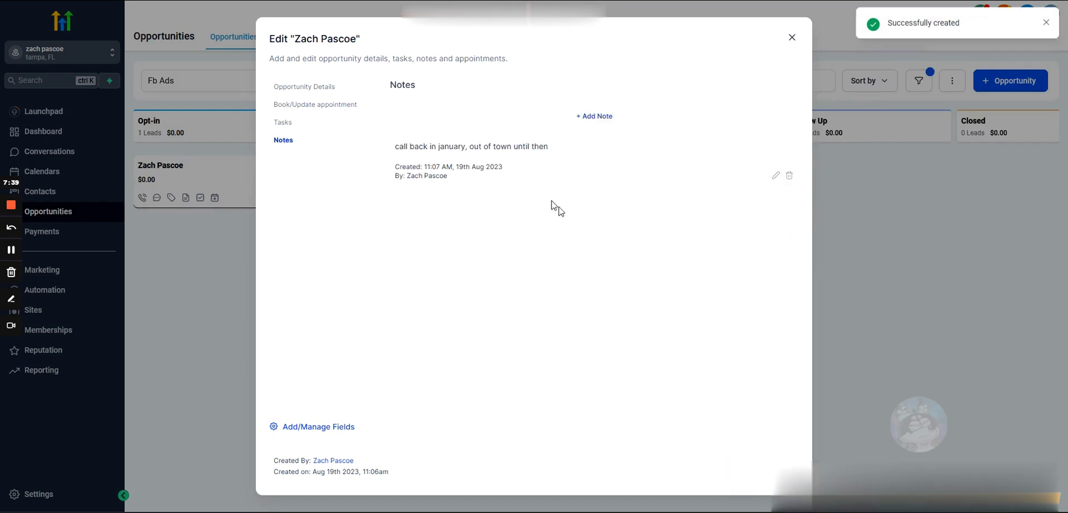
Reopen the opportunity's notes to confirm the saved note, then close the editor.
left_click(789, 43)
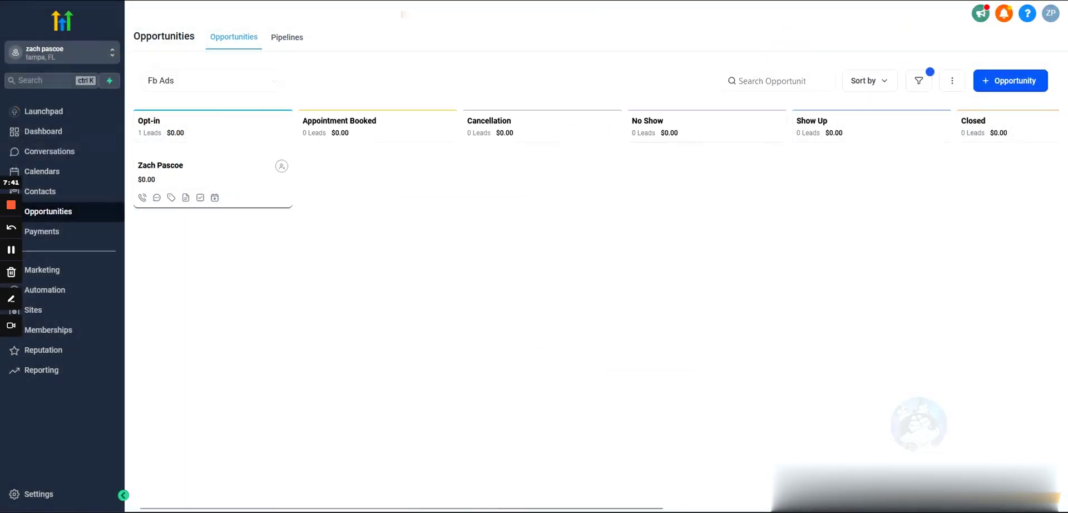
left_click(186, 197)
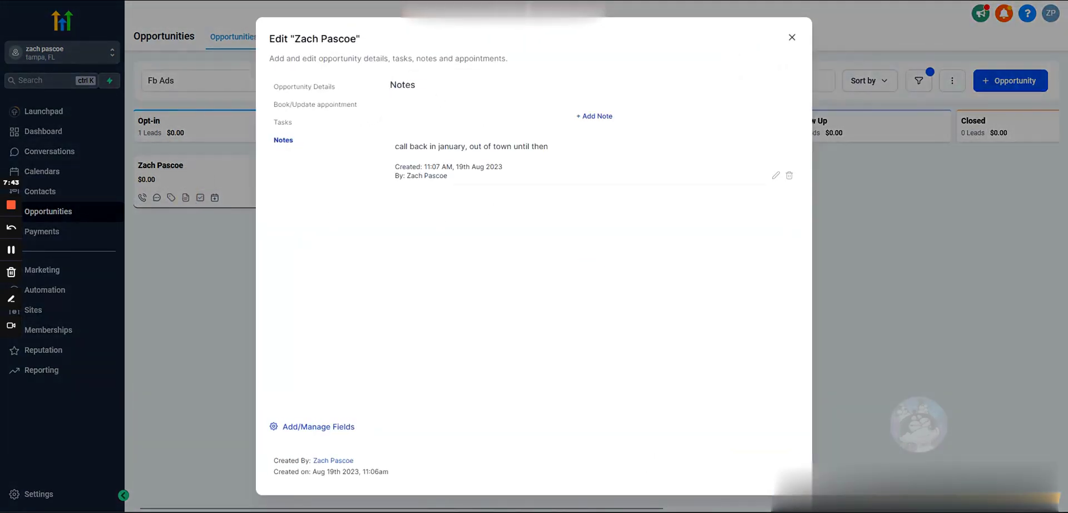
left_click_drag(552, 148, 398, 148)
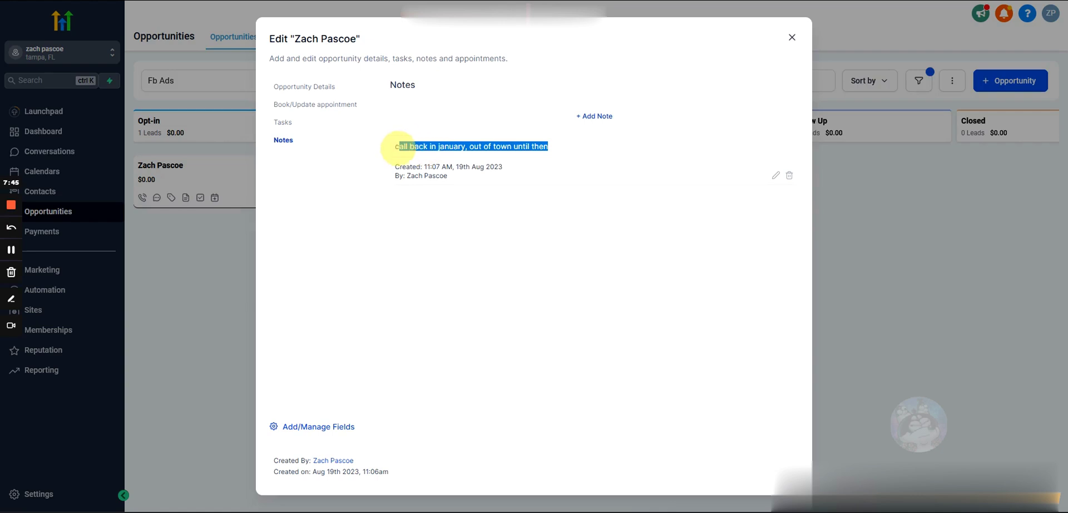
left_click(792, 37)
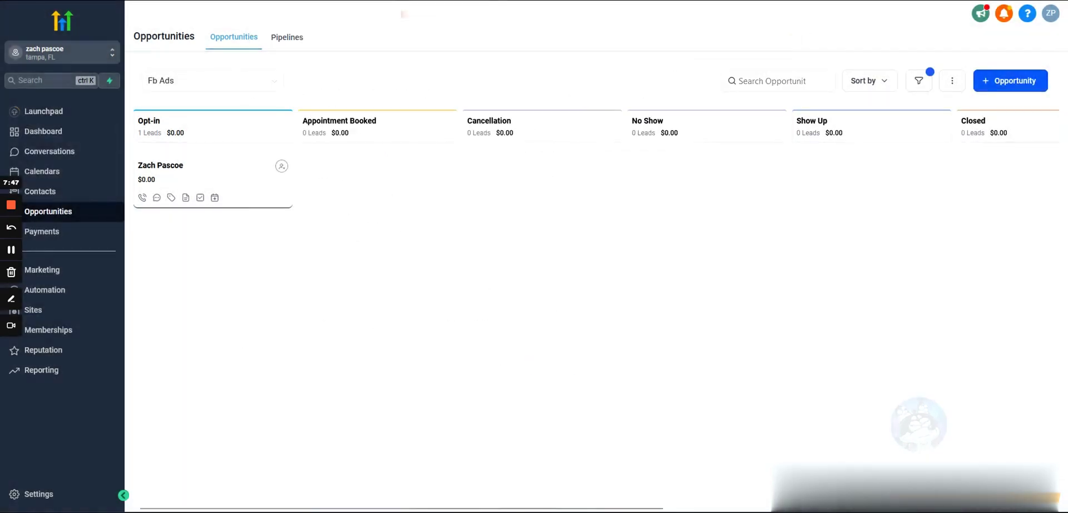
Start a task on the sample opportunity titled 'call lead', described as calling the lead about selling home.
left_click(199, 198)
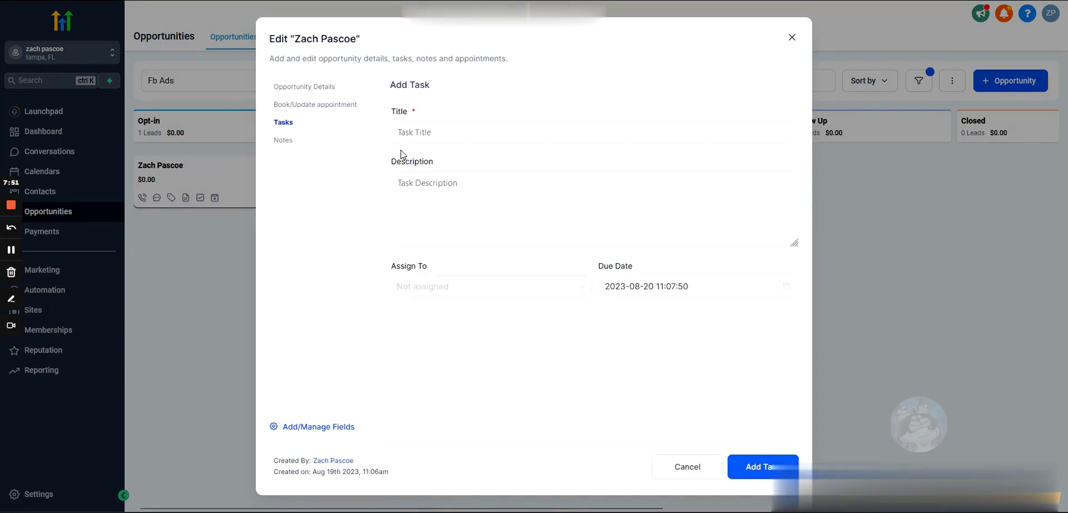
left_click(428, 132)
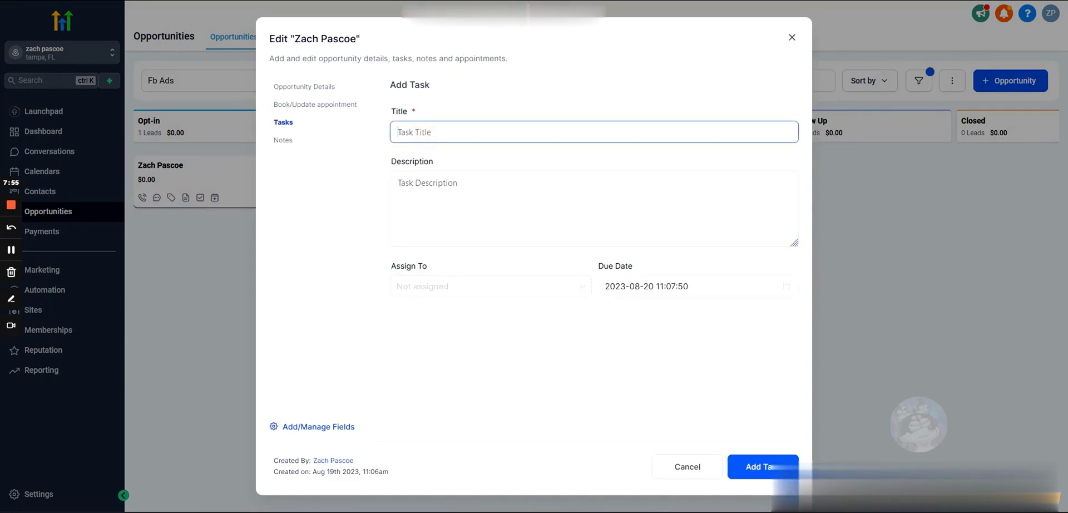
type("call lead")
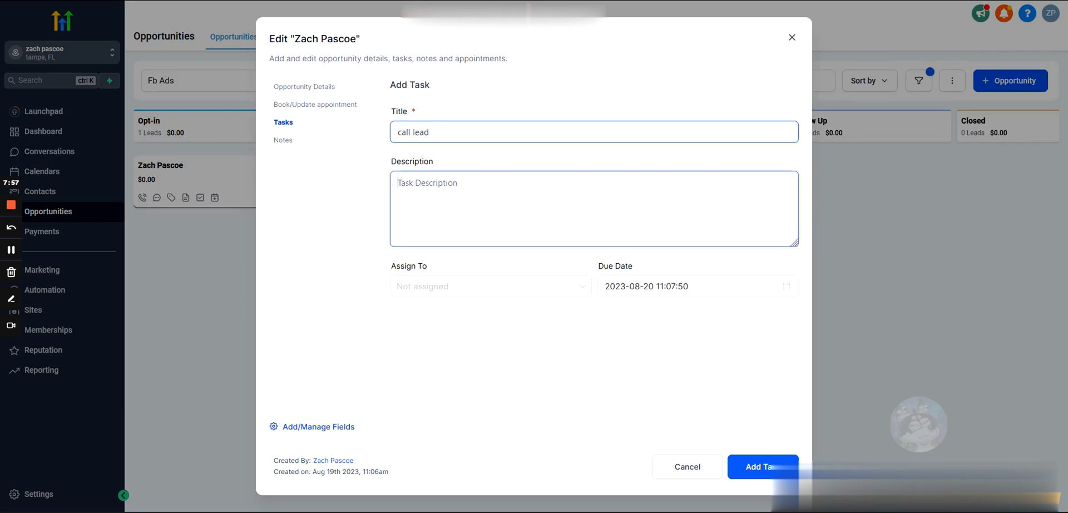
left_click(439, 167)
type("call lead about selling him")
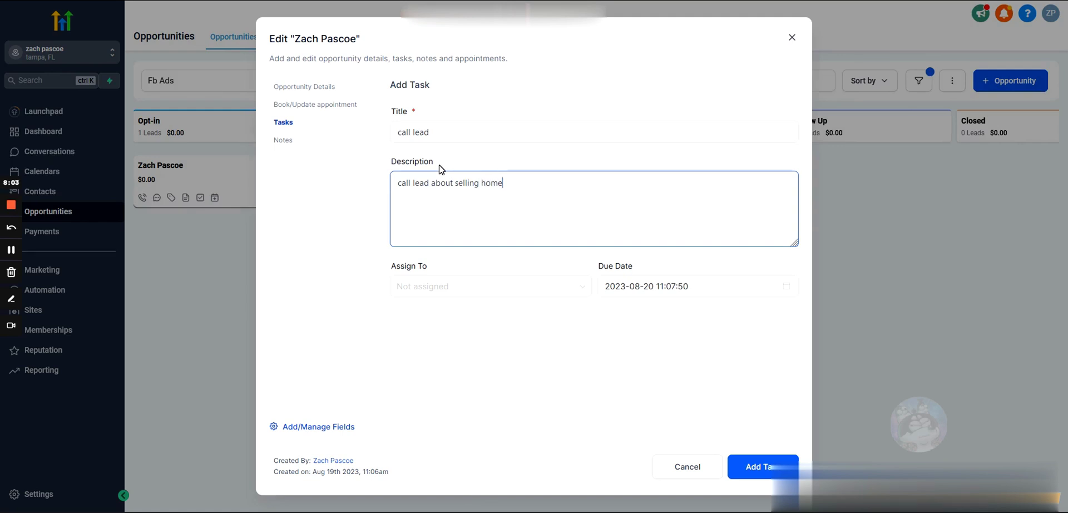
Set the task's due date to 25 Aug 2023 and save the task.
left_click(625, 287)
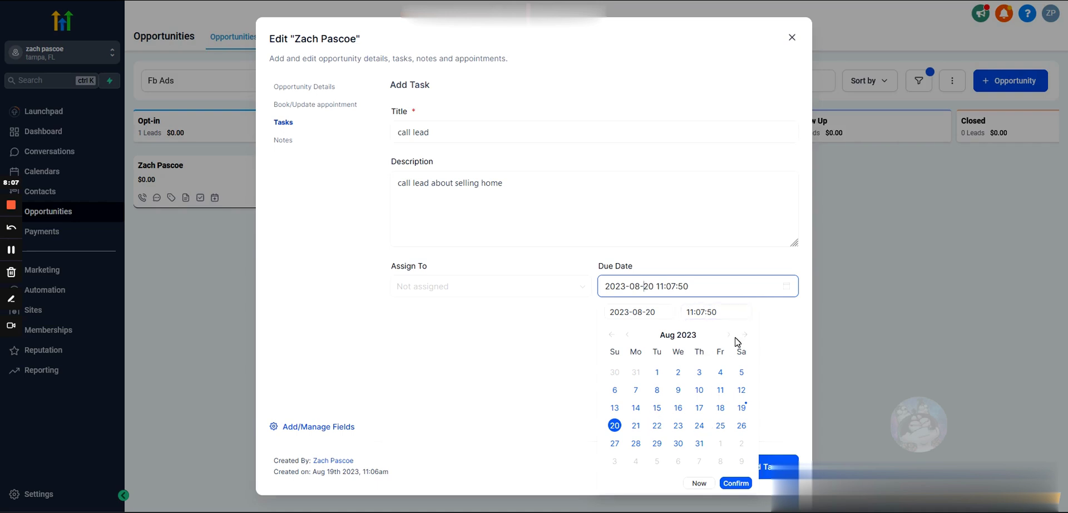
left_click(721, 425)
left_click(735, 484)
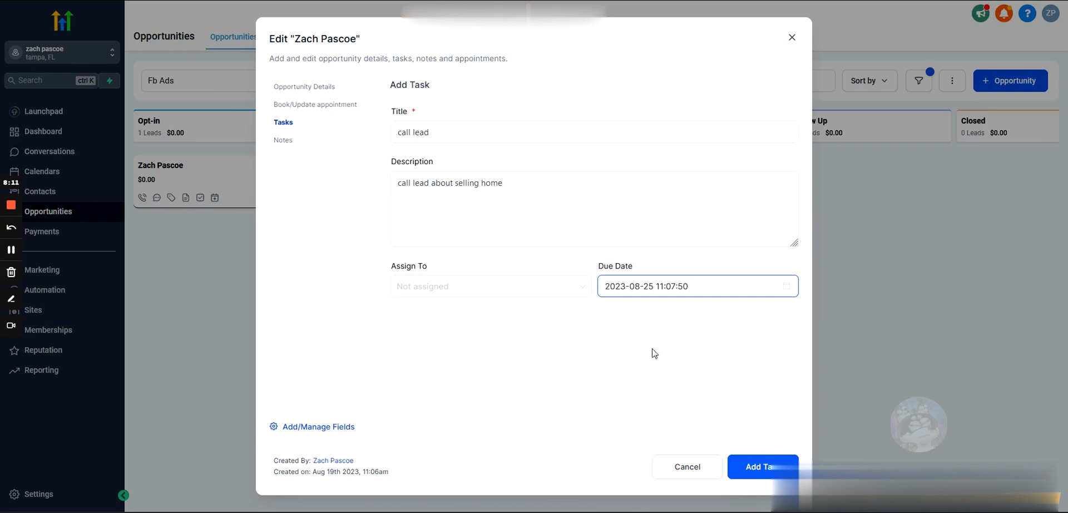
left_click(517, 285)
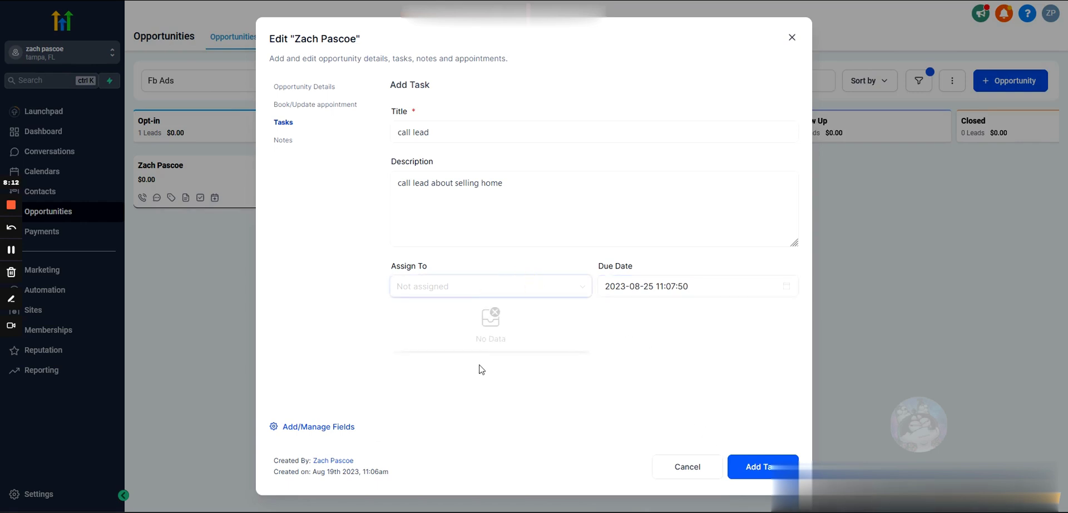
left_click(447, 292)
left_click(446, 288)
left_click(573, 303)
left_click(565, 289)
left_click(563, 285)
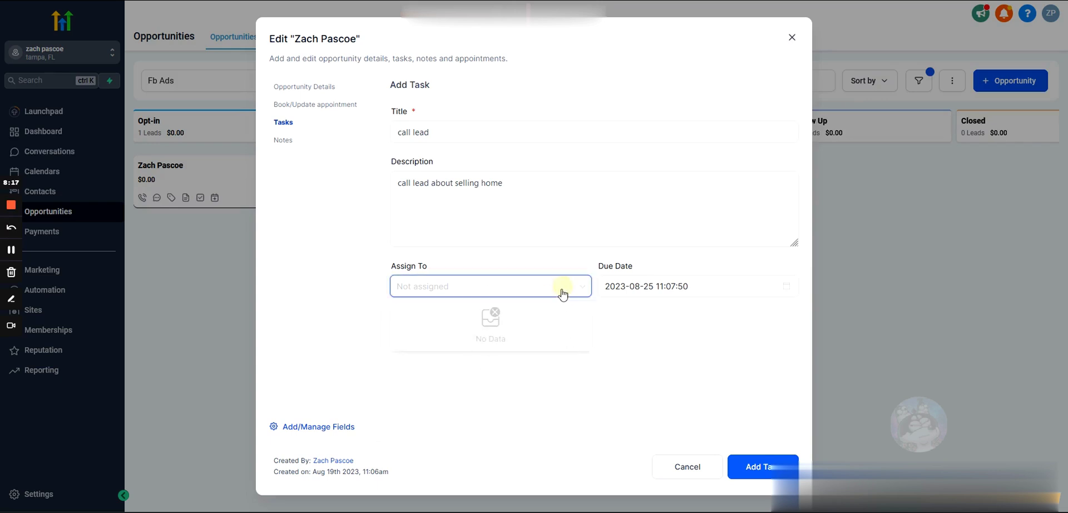
left_click(751, 467)
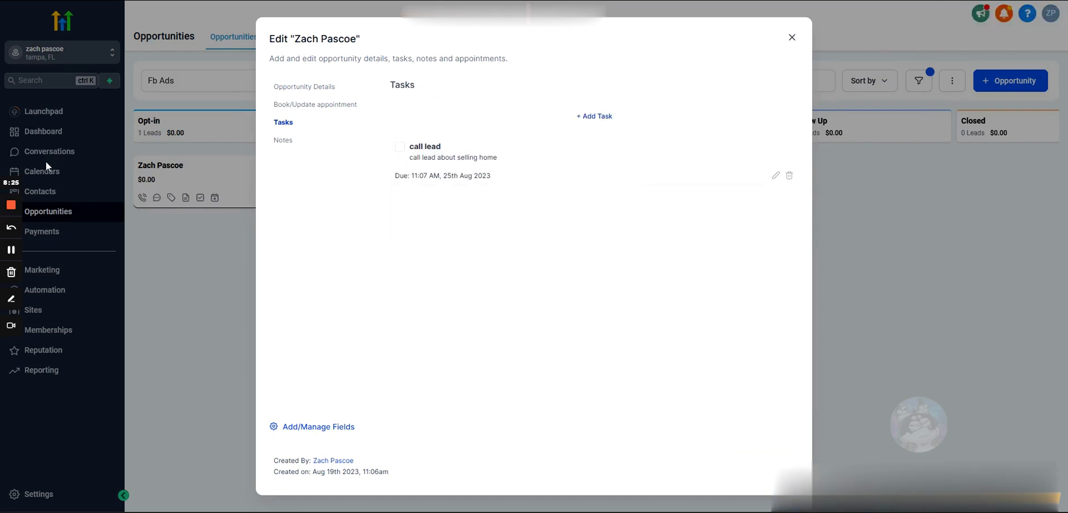
left_click(792, 37)
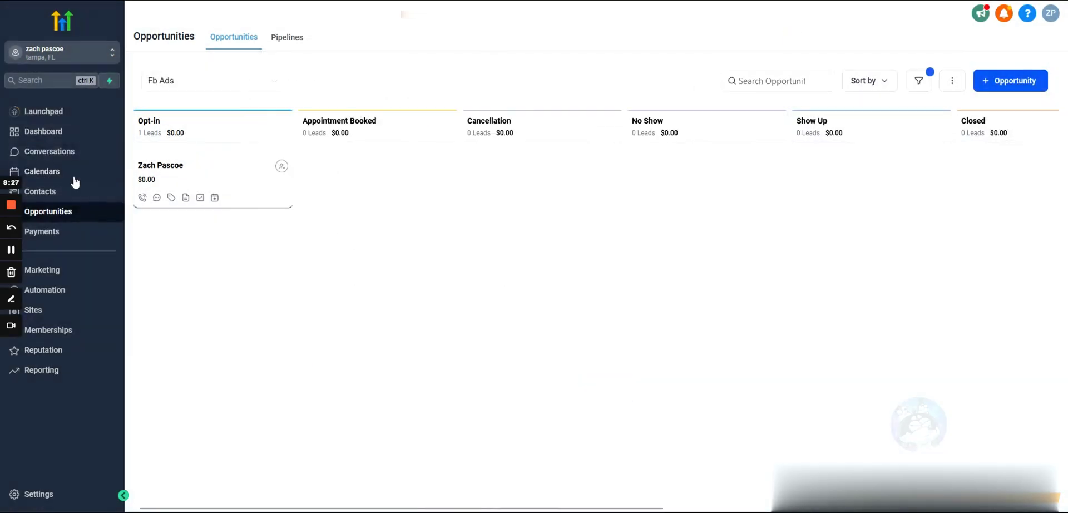
left_click(61, 151)
left_click(307, 37)
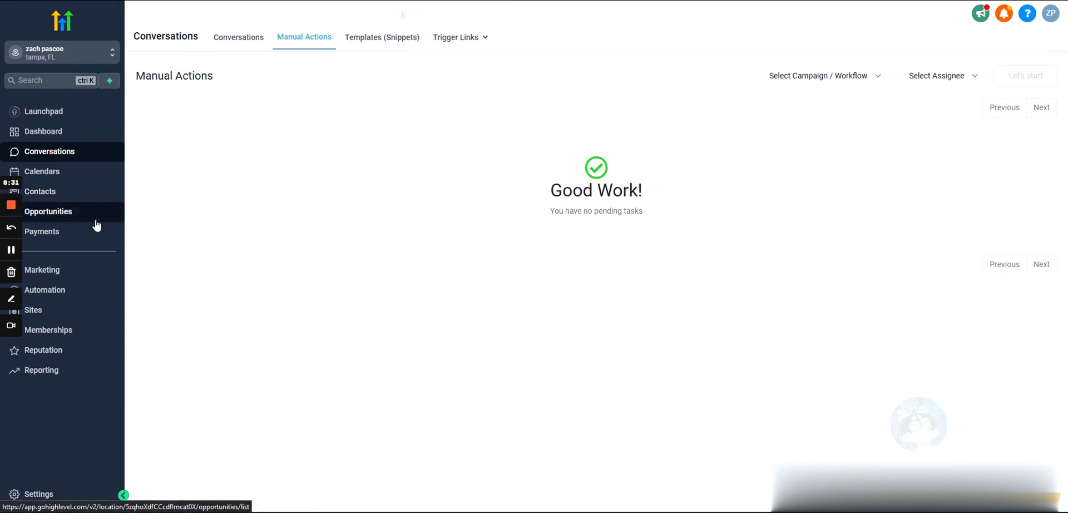
left_click_drag(540, 177, 520, 176)
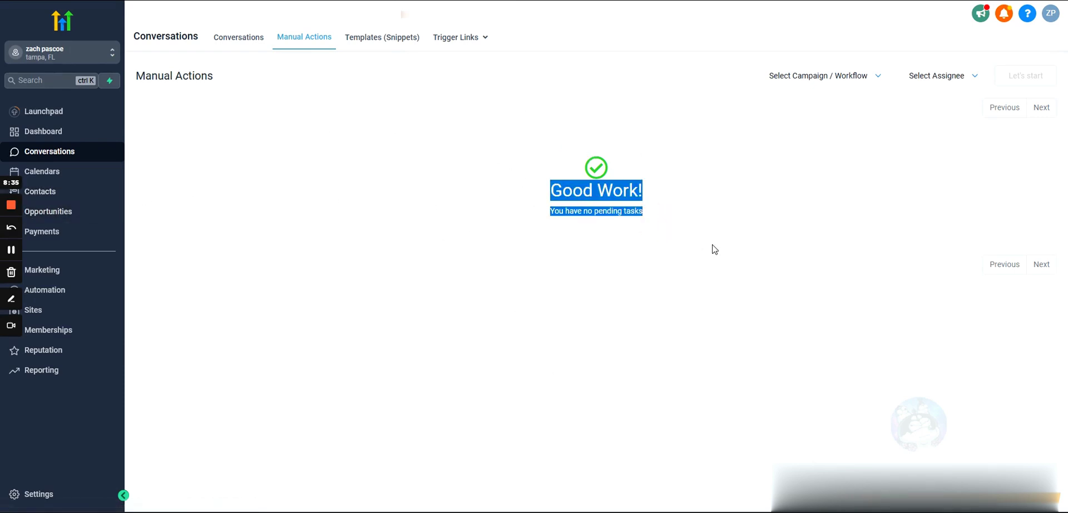
left_click(48, 220)
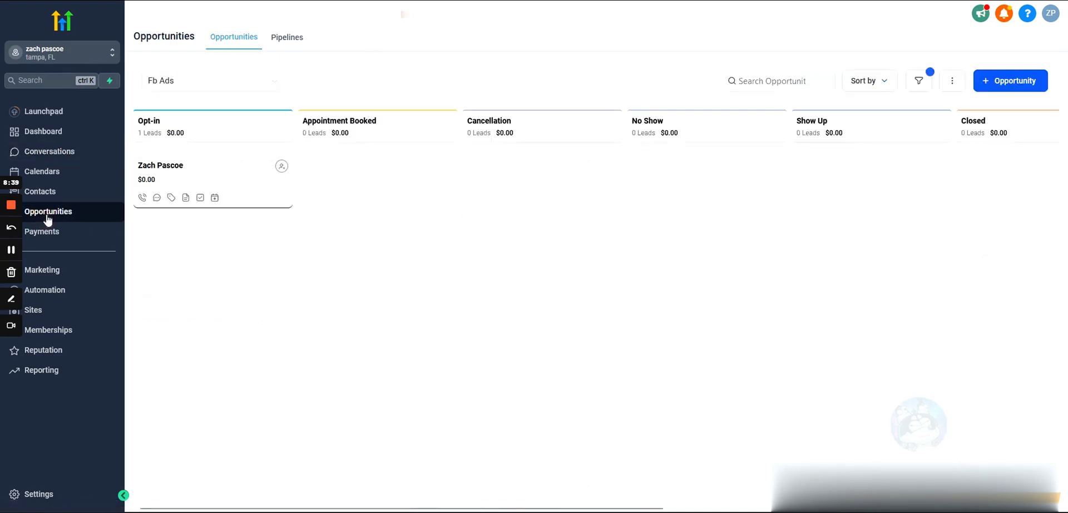
left_click(215, 200)
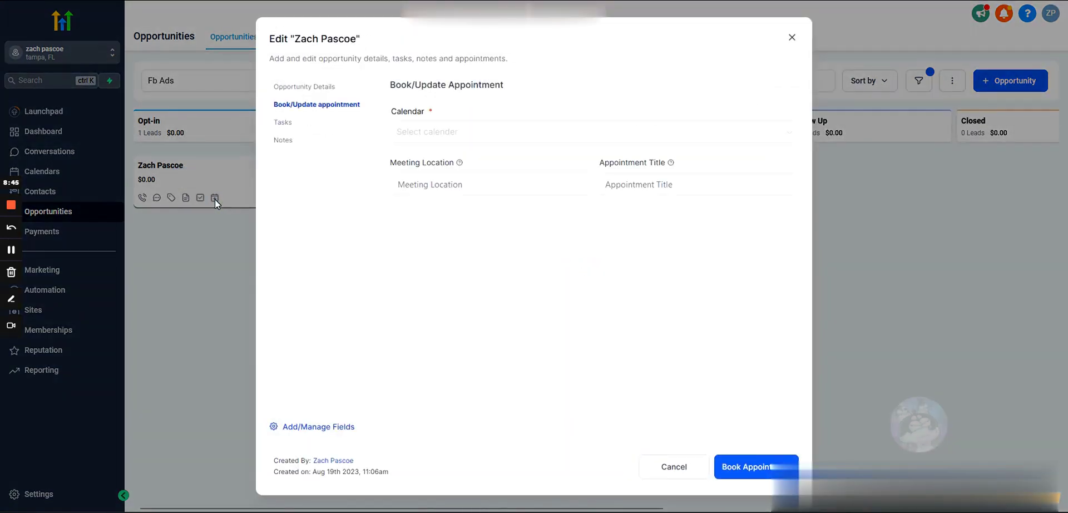
left_click(471, 134)
left_click(472, 112)
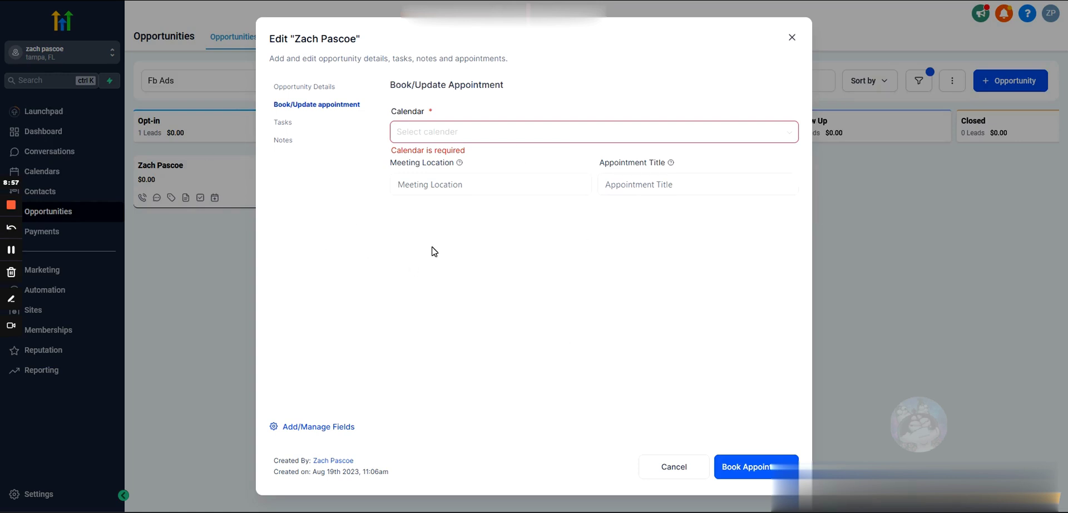
left_click(681, 470)
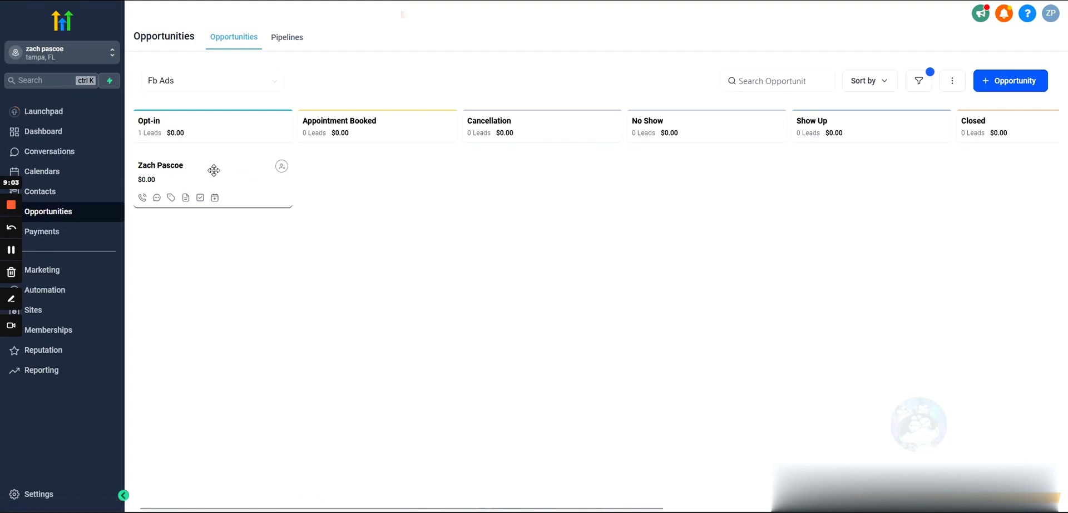
Open the lead's contact record and mark the 'call lead' task complete.
left_click(166, 172)
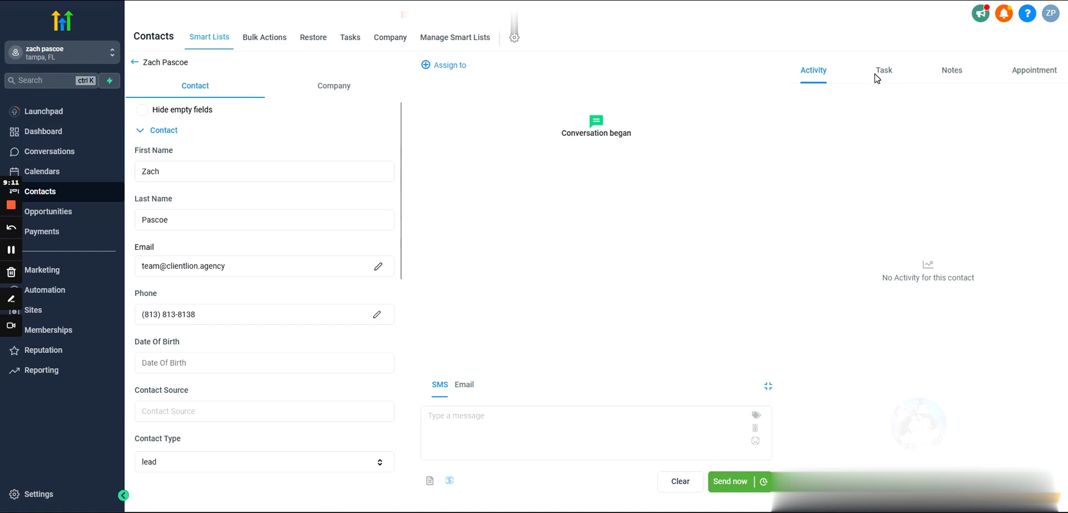
left_click(884, 71)
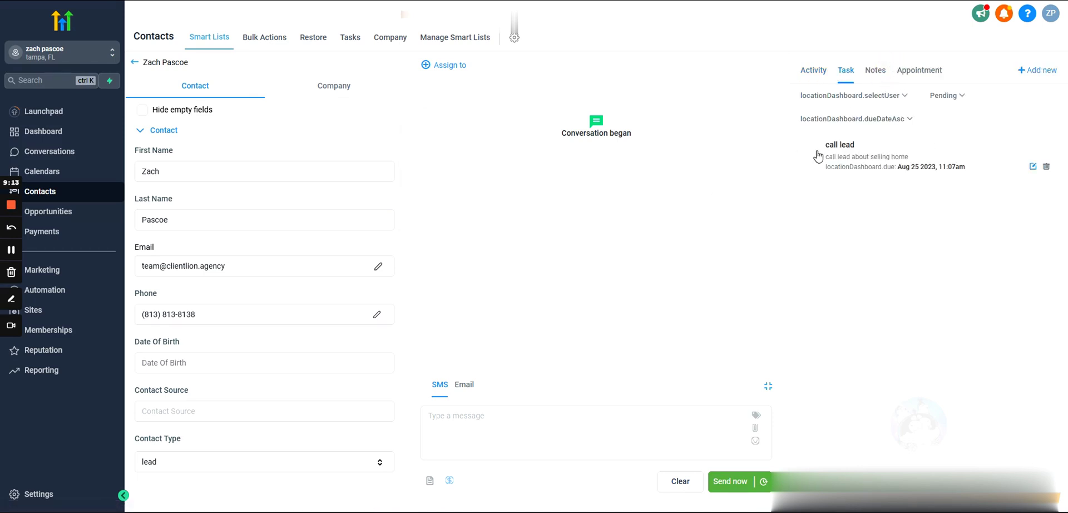
left_click(814, 156)
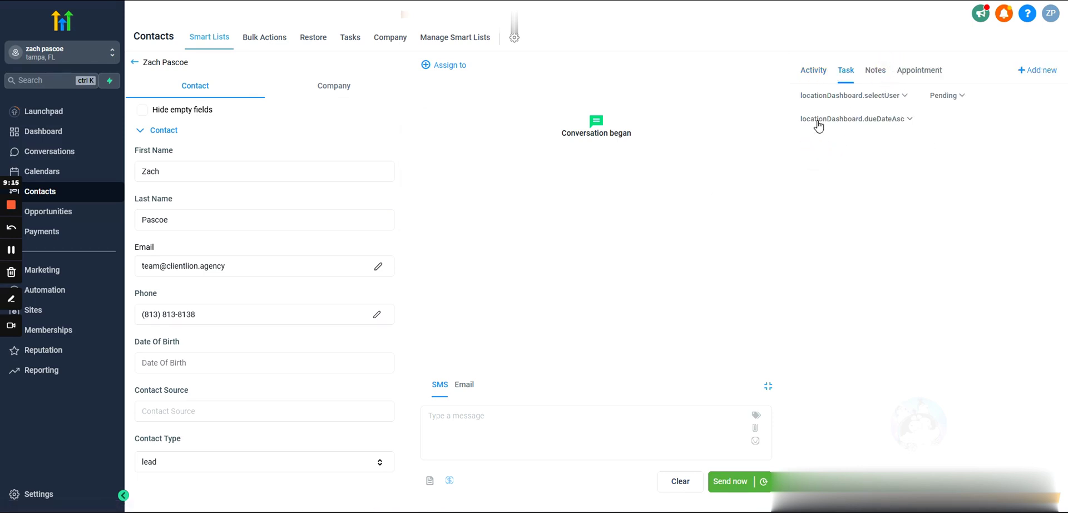
left_click(943, 96)
left_click(951, 136)
Revert the 'call lead' task to pending, then view the Notes, Appointment and Activity tabs.
left_click(812, 152)
left_click(940, 97)
left_click(953, 154)
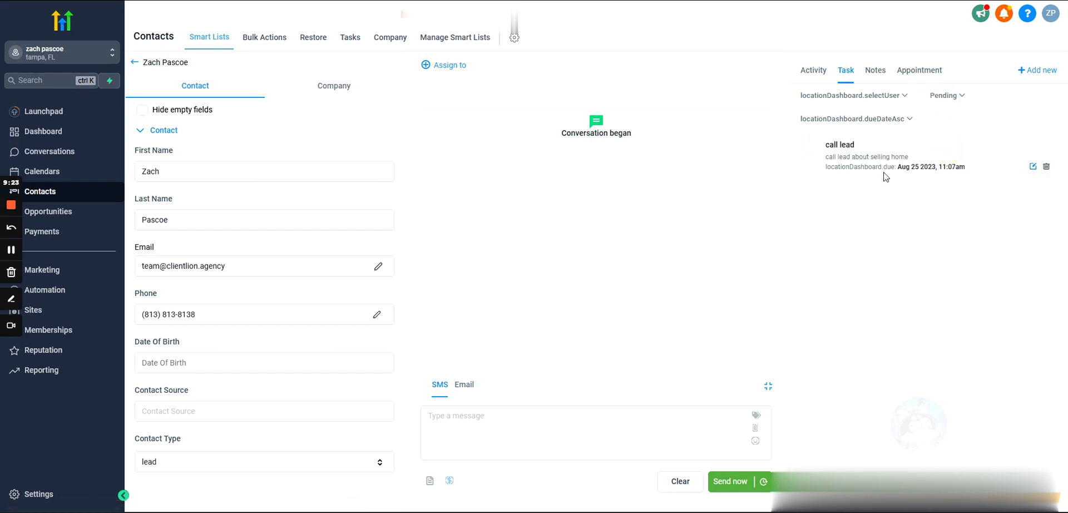
left_click(876, 74)
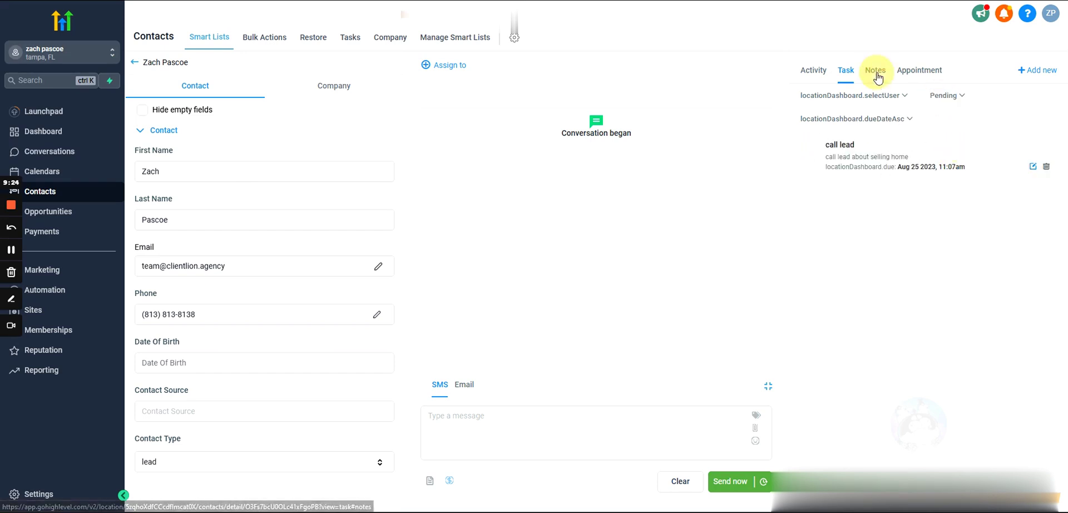
left_click(920, 73)
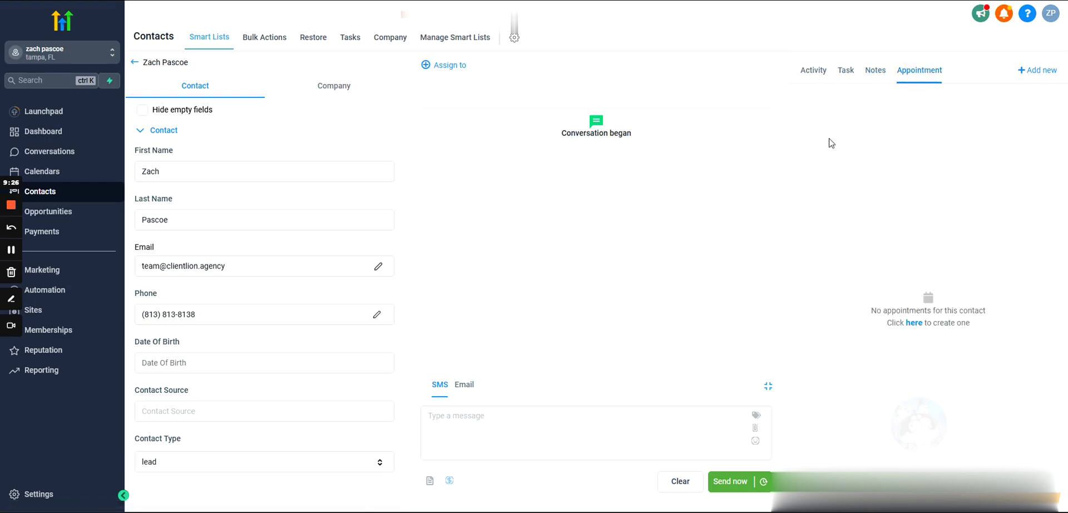
left_click(813, 72)
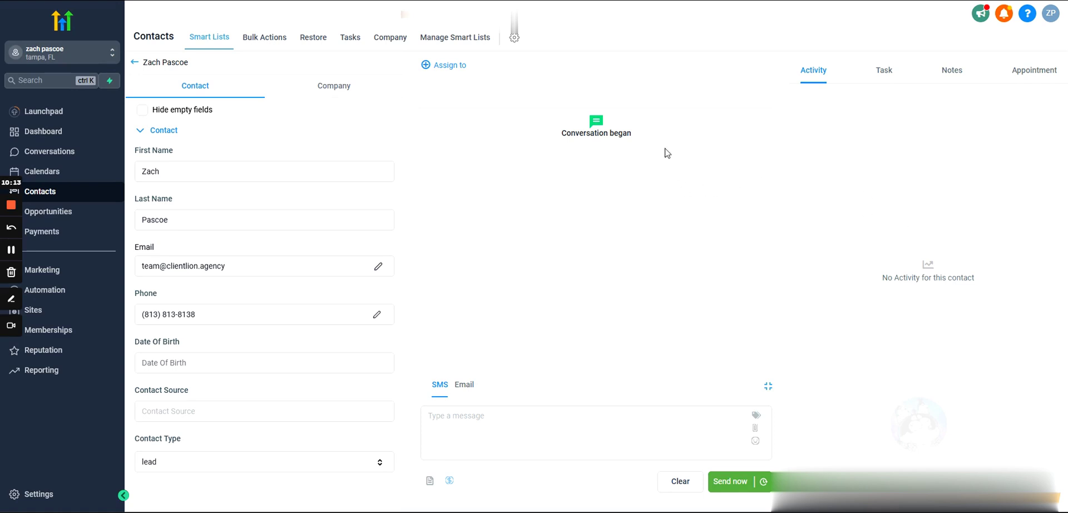
Expand the contact's General Info and Additional Info sections, then go back to the Fb Ads board.
scroll(284, 256, "down", 3)
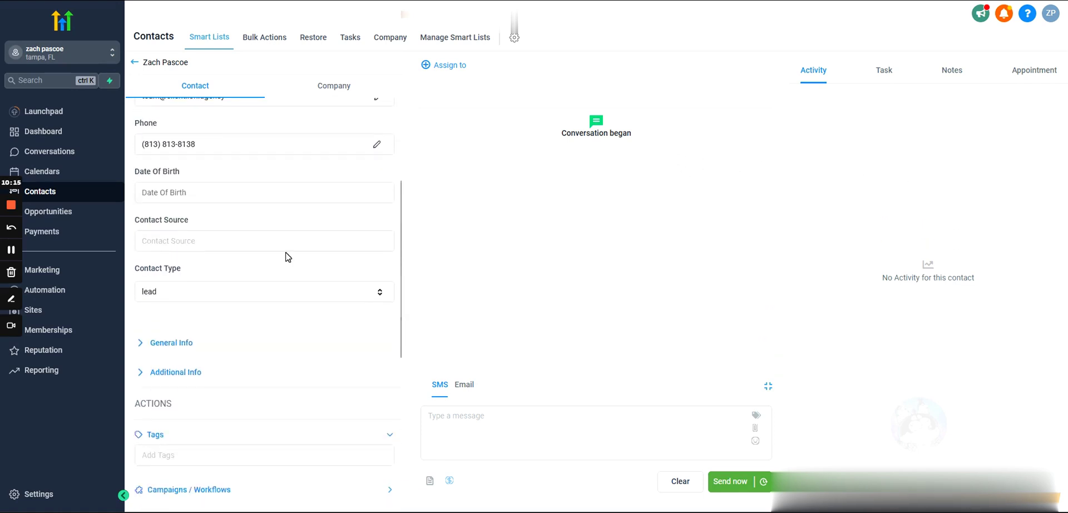
scroll(267, 251, "down", 3)
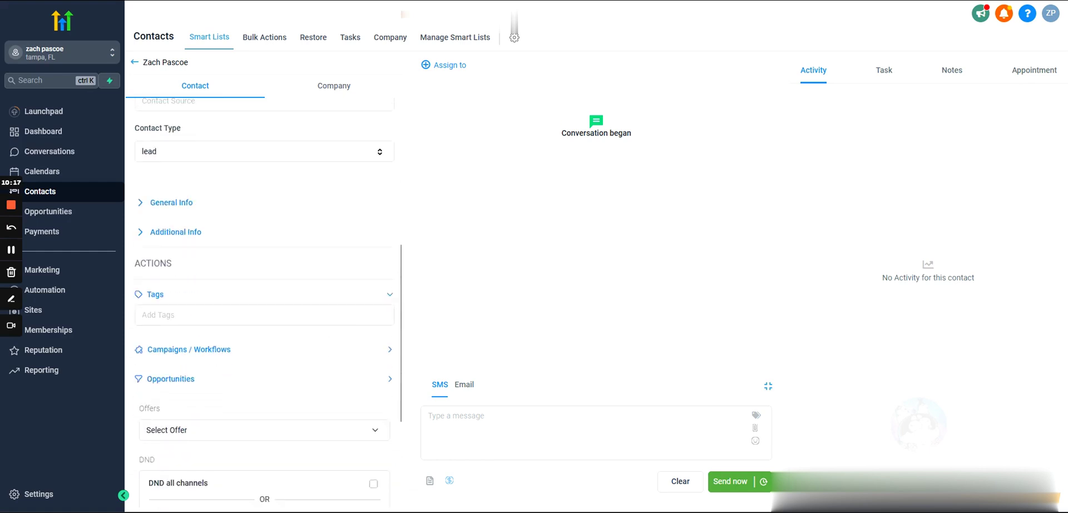
left_click(174, 204)
left_click(165, 177)
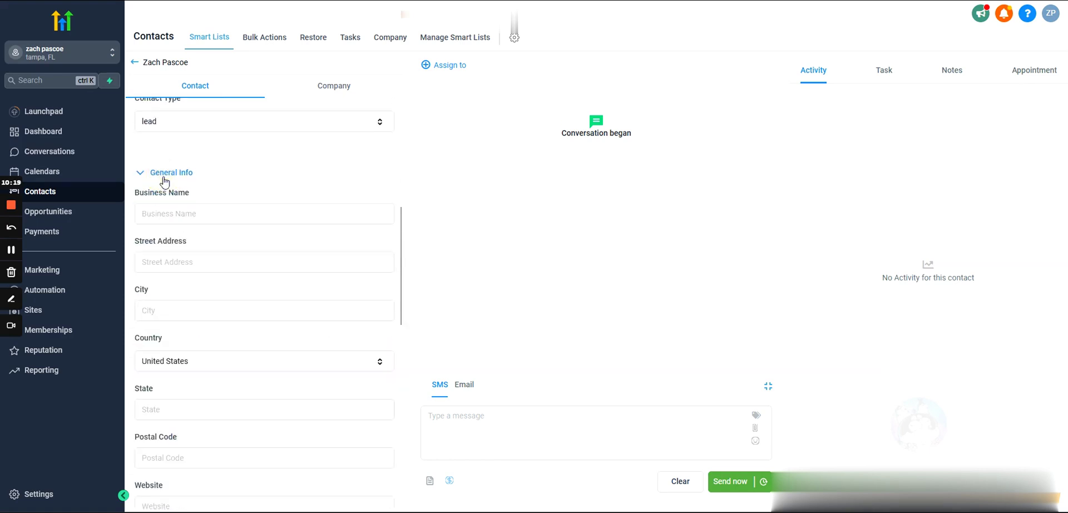
scroll(165, 178, "down", 5)
scroll(279, 231, "down", 5)
scroll(233, 284, "up", 15)
scroll(233, 133, "up", 3)
left_click(134, 63)
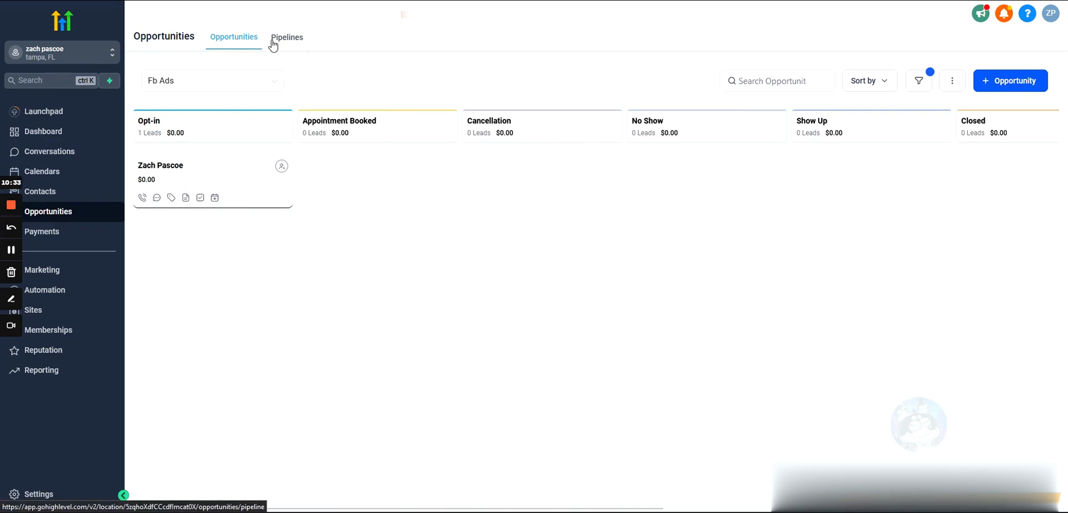
Scroll the Fb Ads board to reveal the later stages, including Disqualified and Not Interested.
left_click_drag(789, 220, 299, 211)
scroll(345, 208, "left", 10)
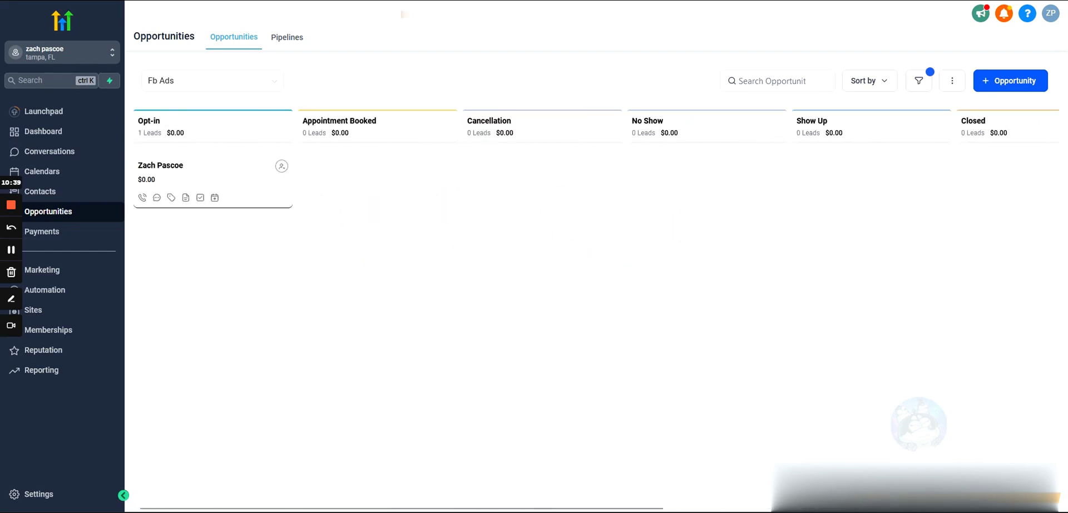
left_click_drag(991, 246, 662, 273)
left_click(575, 297)
In the Fb Ads pipeline editor, hide the Cancellation stage from the pie and funnel charts and save.
left_click(287, 40)
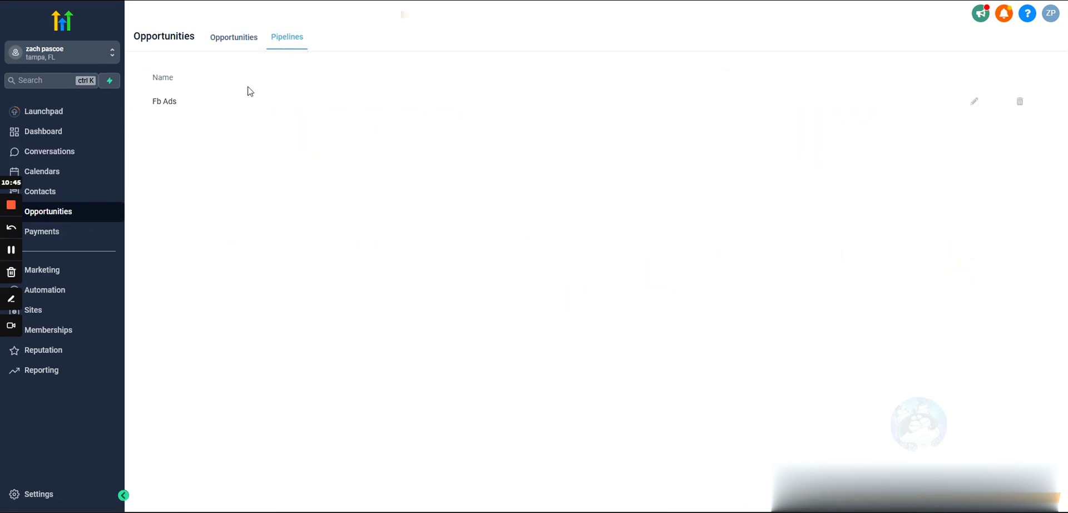
left_click(973, 102)
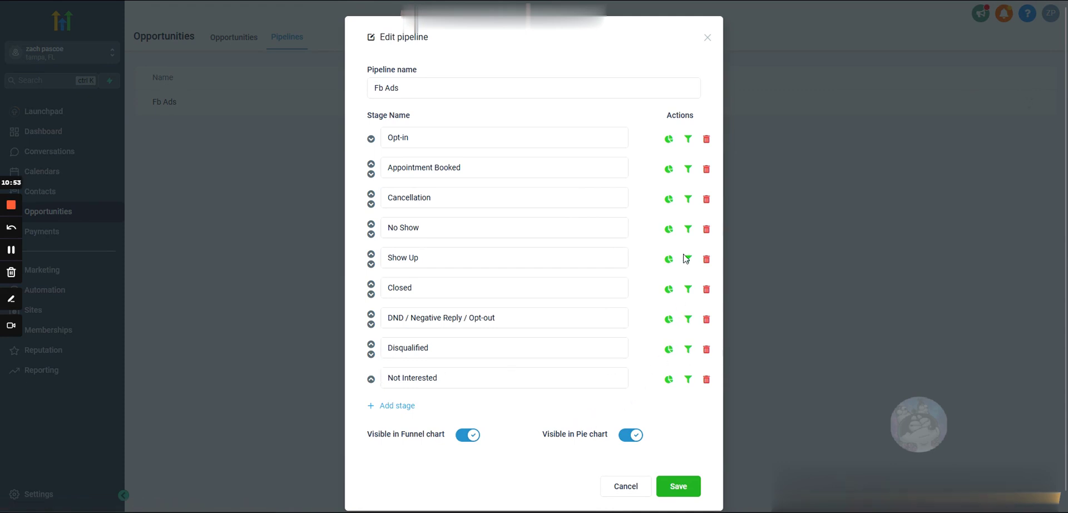
left_click(670, 142)
left_click(670, 139)
left_click(688, 139)
left_click(667, 201)
left_click(689, 201)
left_click(678, 482)
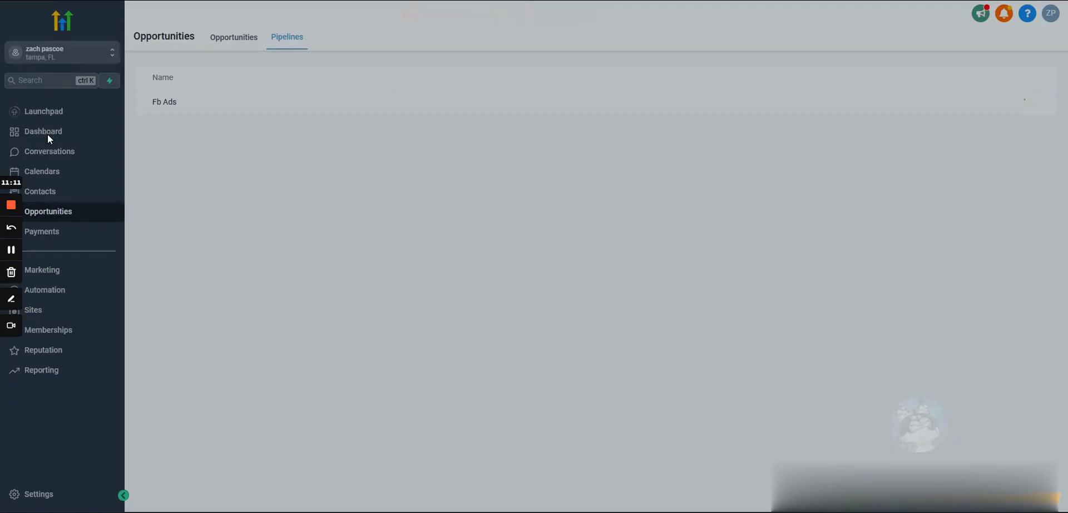
After a first look at the dashboard, reopen the Fb Ads pipeline and save it again.
left_click(47, 133)
scroll(361, 279, "down", 3)
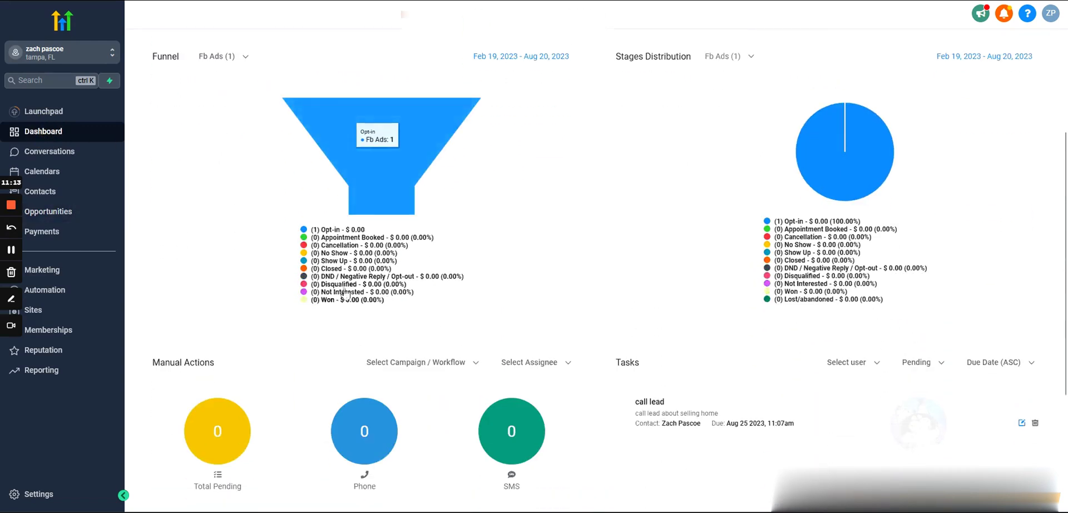
scroll(518, 238, "up", 2)
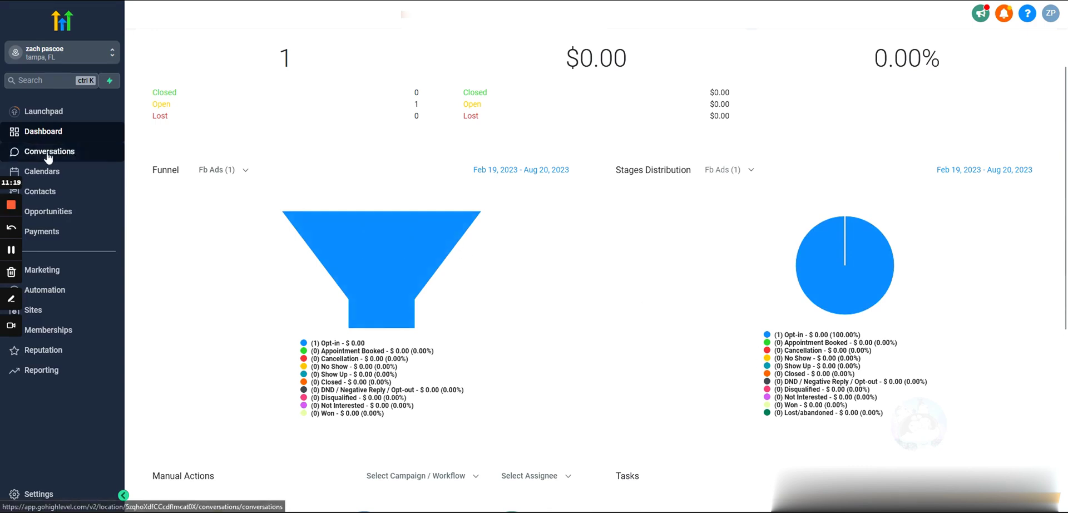
left_click(47, 212)
left_click(288, 39)
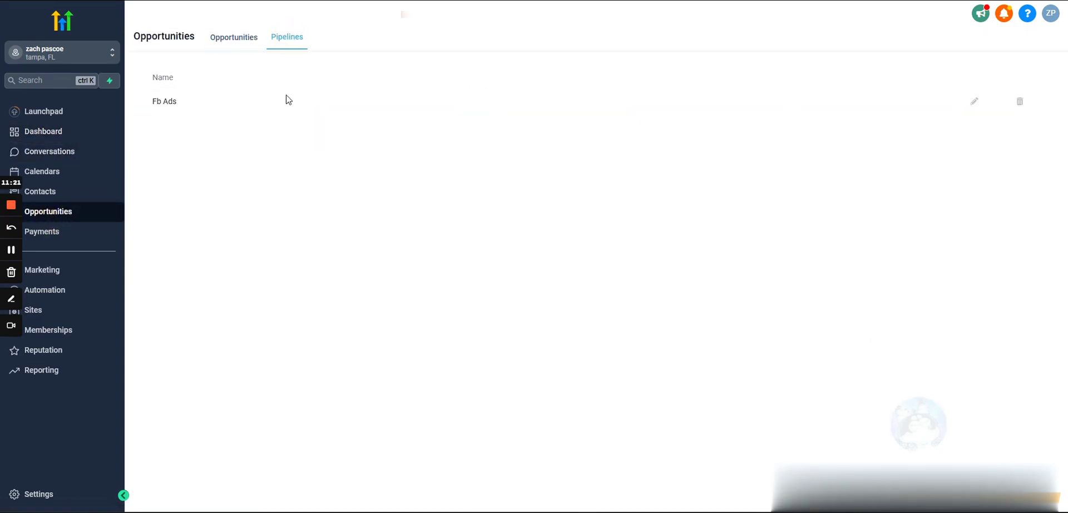
left_click(974, 103)
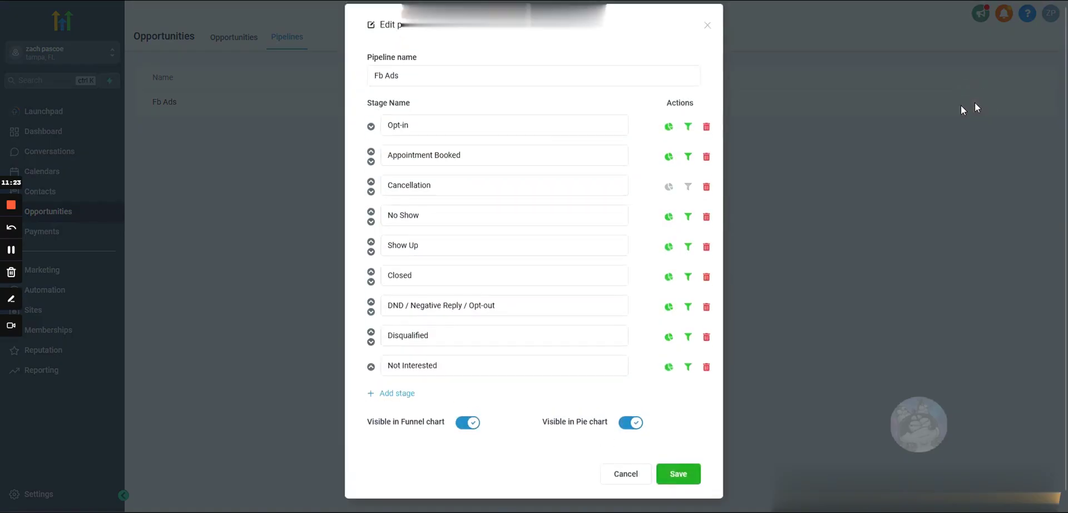
left_click(680, 487)
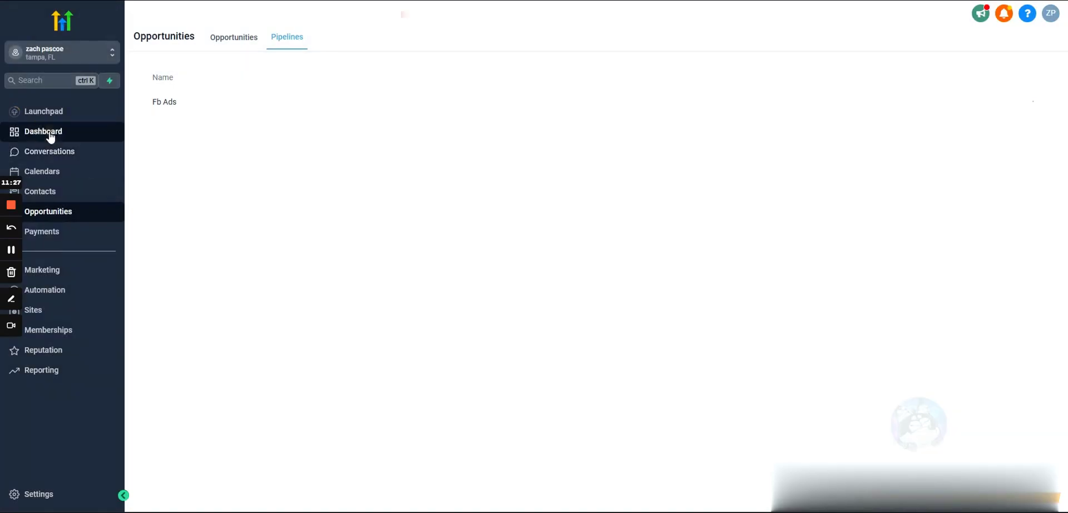
Confirm the dashboard Funnel shows Fb Ads without the Cancellation stage.
left_click(47, 134)
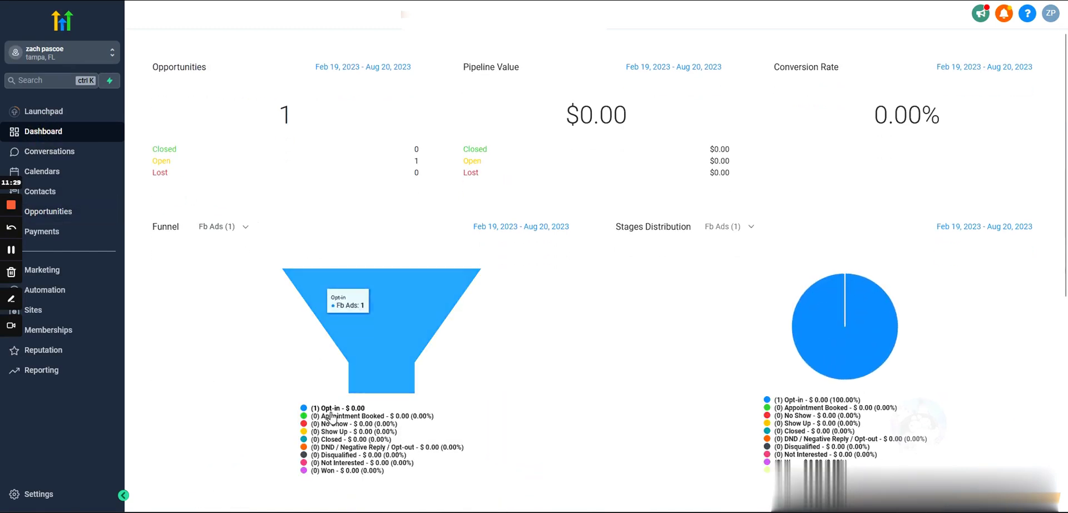
scroll(596, 416, "down", 1)
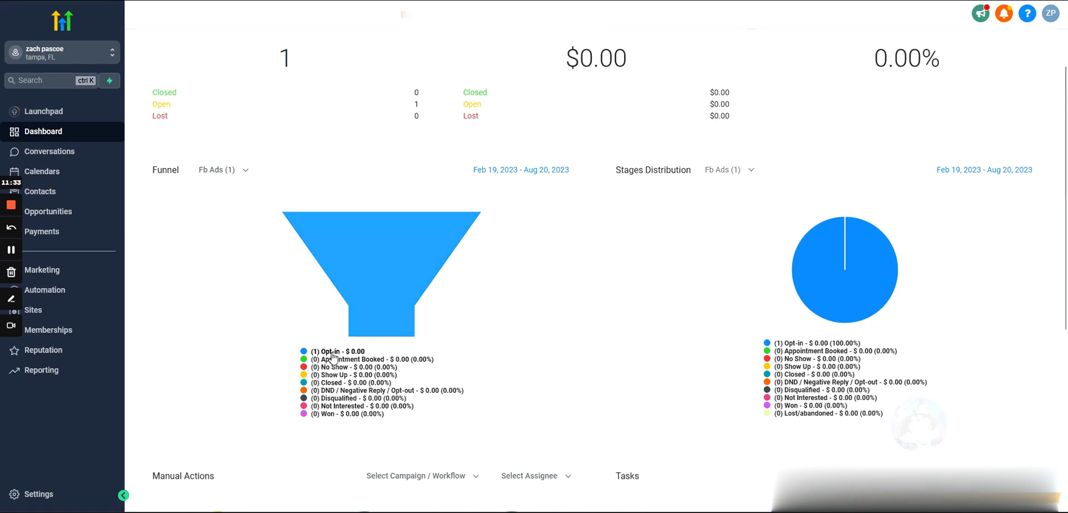
scroll(341, 328, "up", 1)
scroll(342, 329, "up", 1)
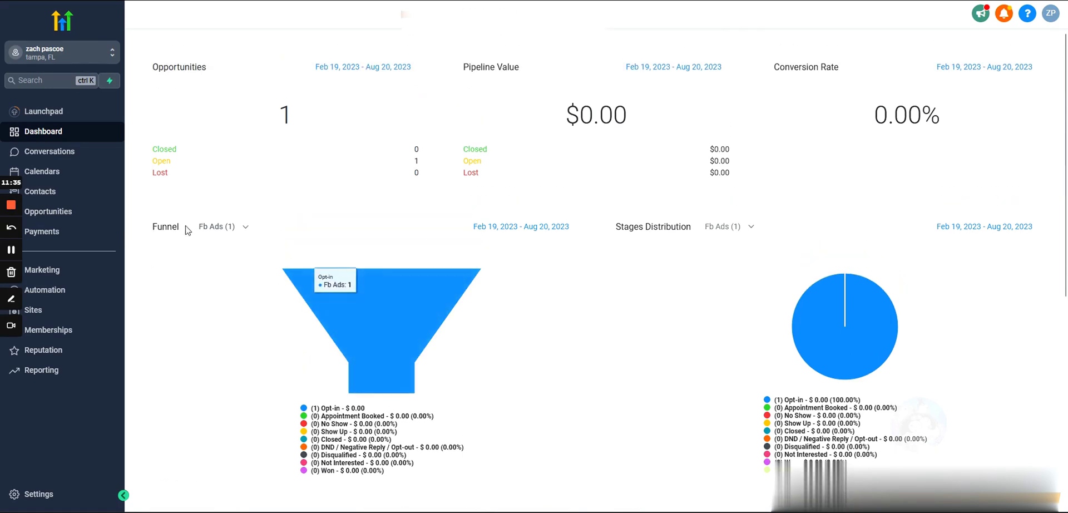
left_click(218, 227)
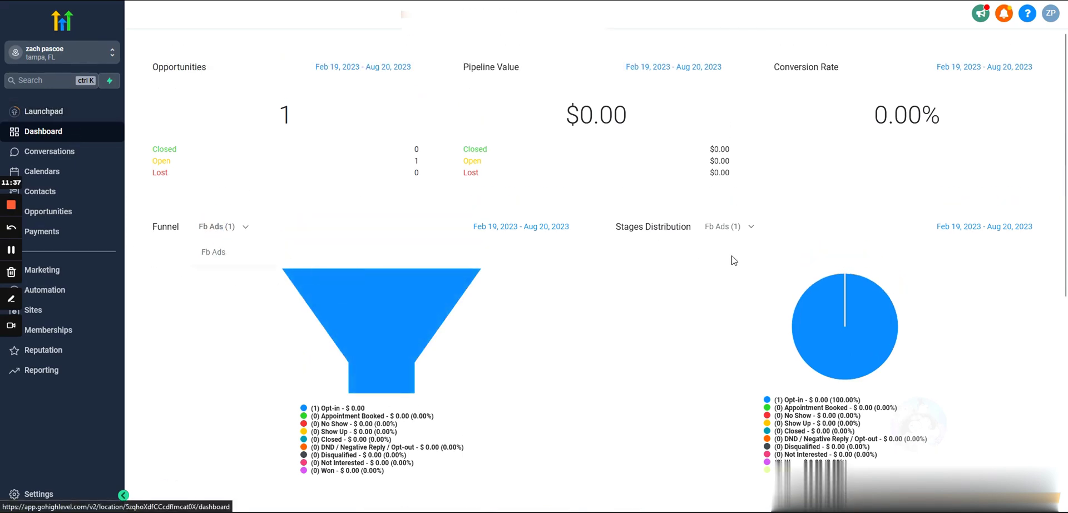
left_click(223, 253)
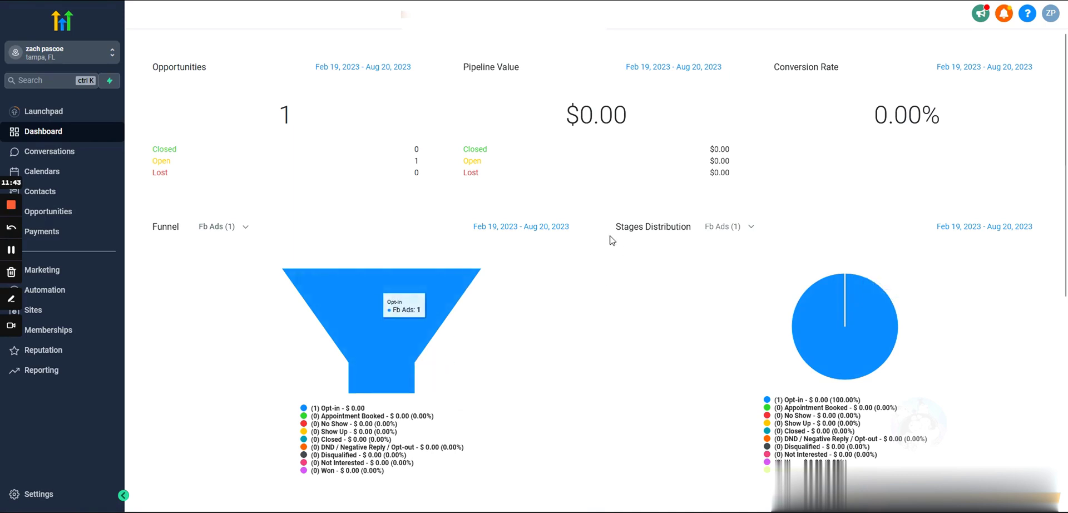
Go to the Pipelines section of the account settings.
left_click(72, 212)
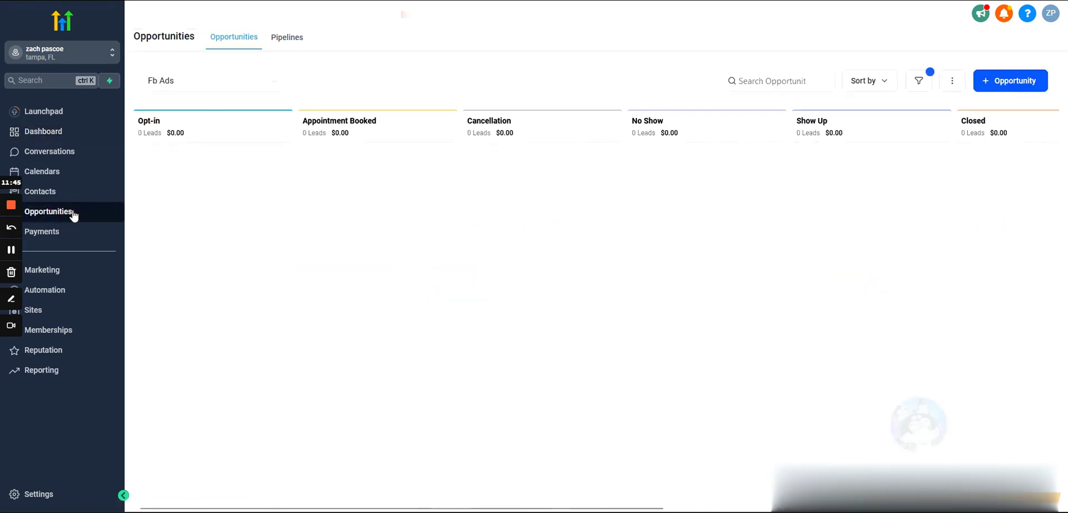
left_click(286, 39)
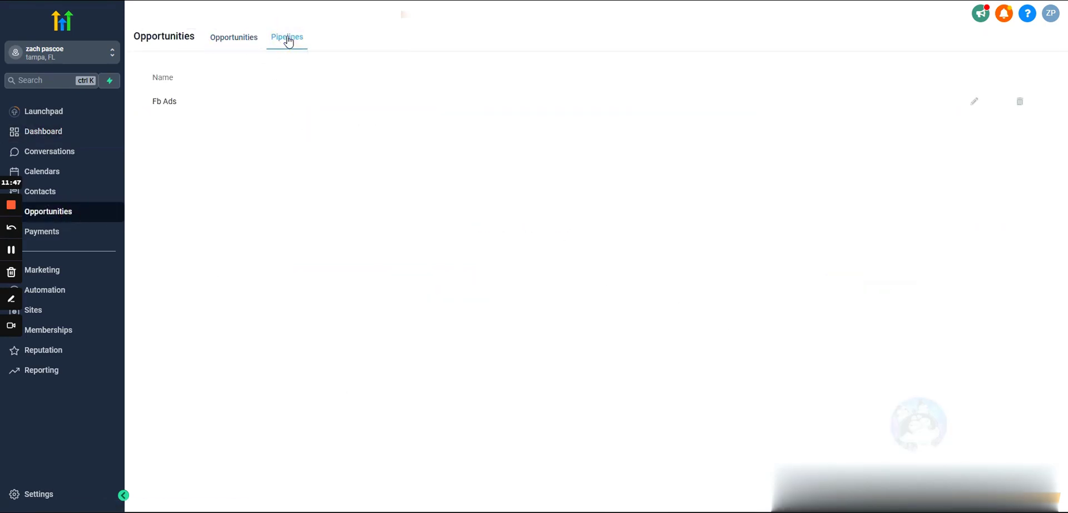
left_click(240, 41)
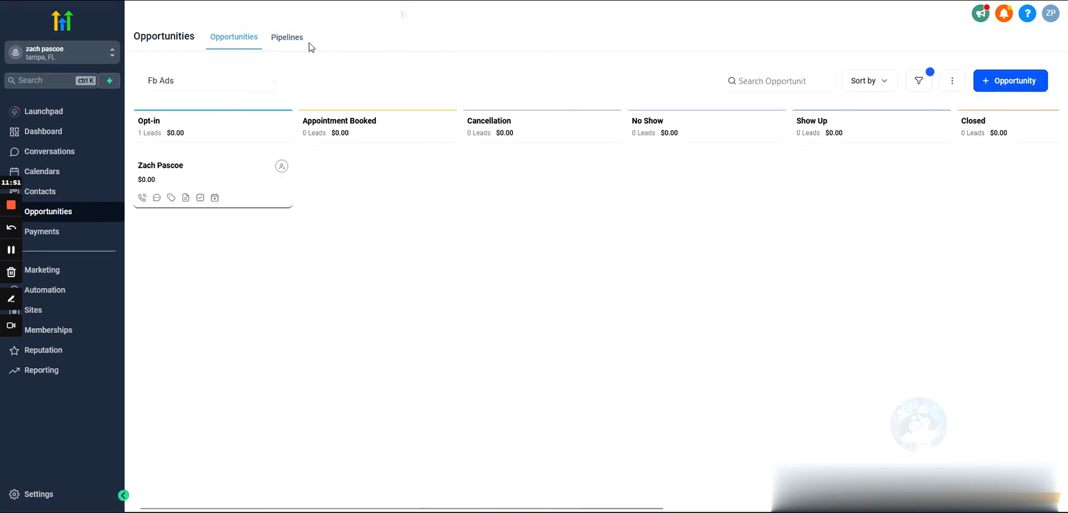
left_click(71, 494)
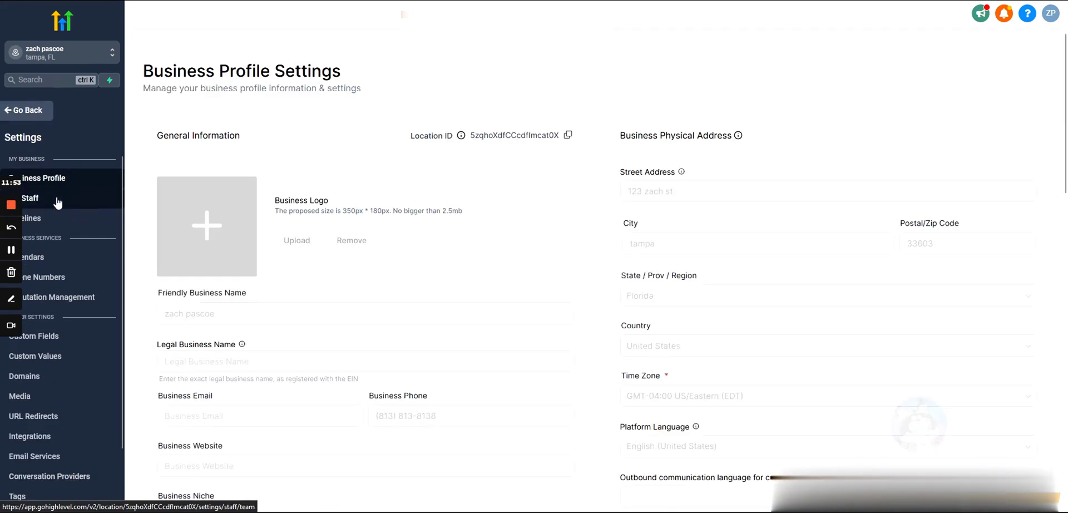
left_click(52, 222)
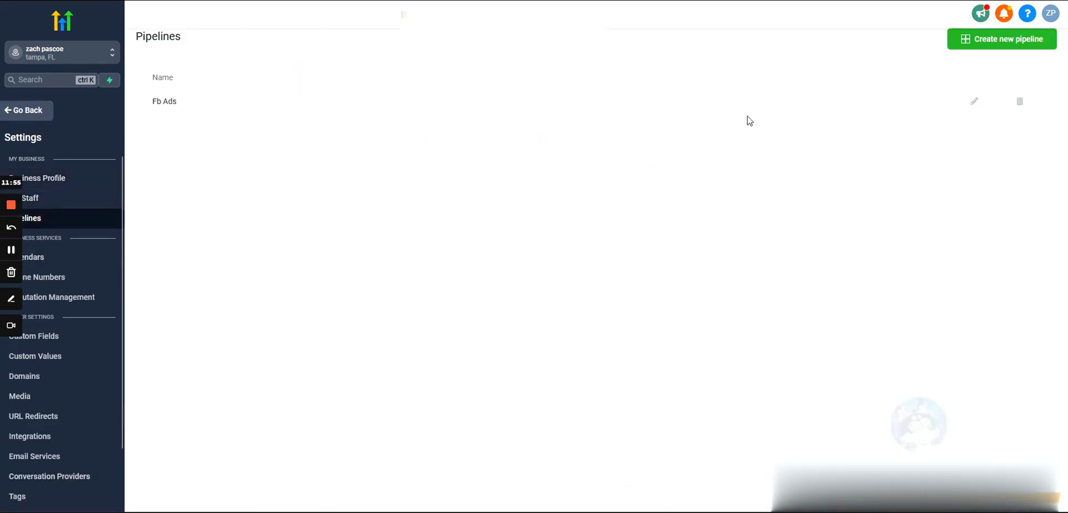
Create the 'Youtube Ads' pipeline with stages 'opt in' and 'appt booked' and save it.
left_click(987, 41)
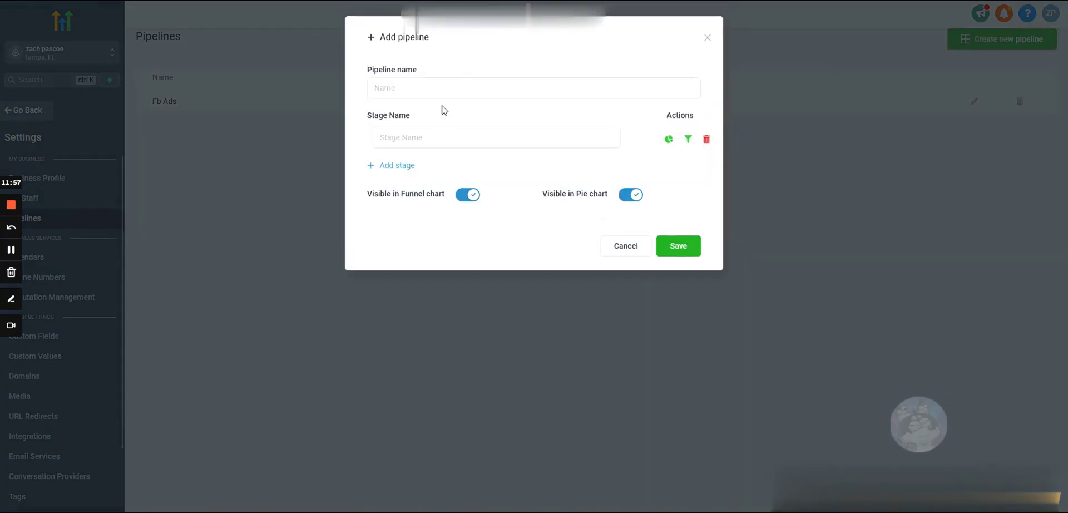
left_click(417, 88)
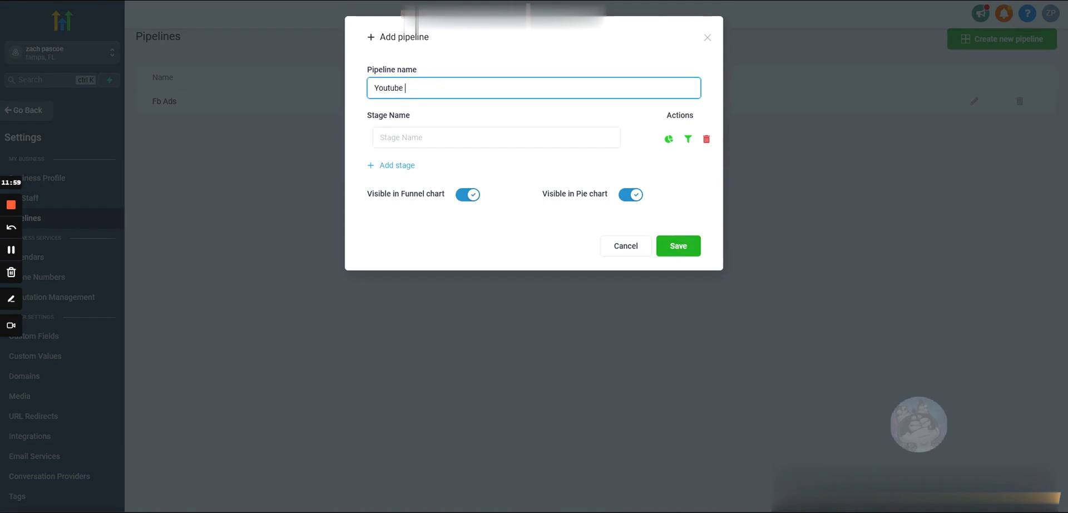
left_click(426, 137)
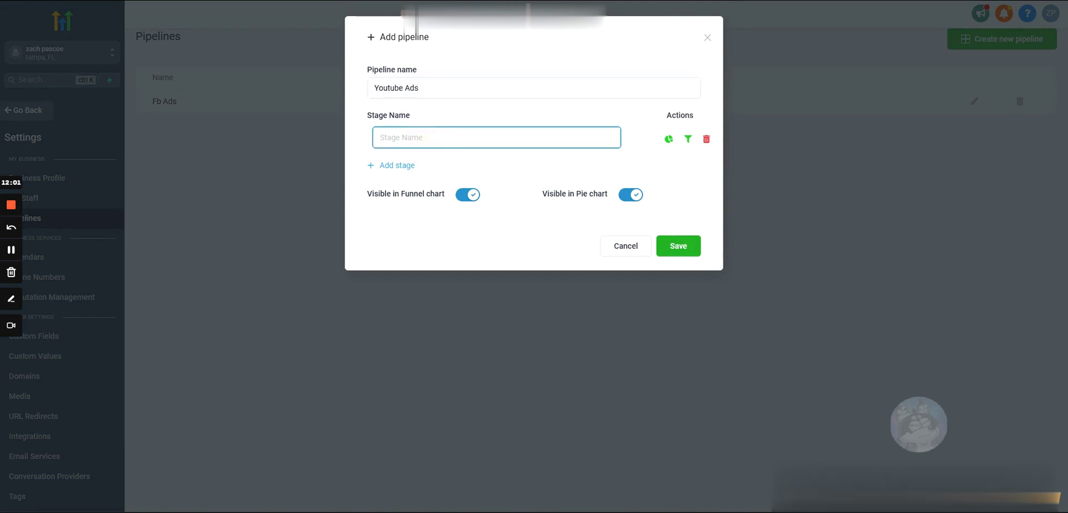
type("opt in")
left_click(396, 166)
type("appt booked")
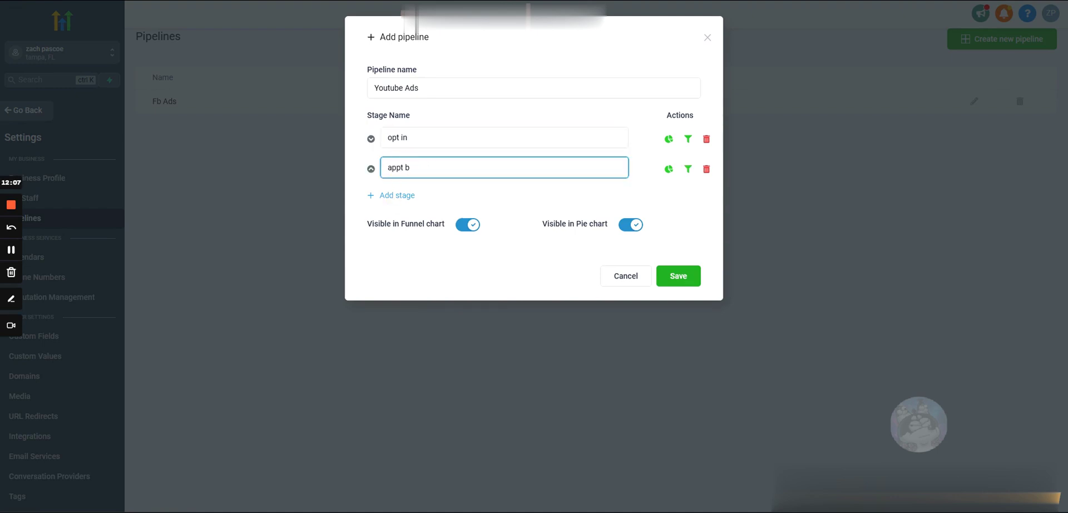
left_click(679, 275)
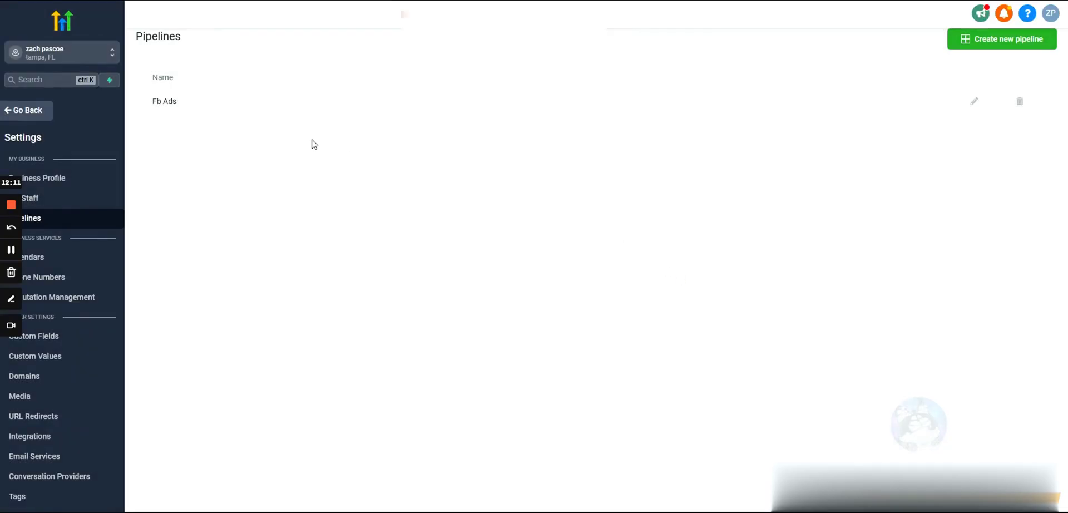
Back on the opportunities board, toggle the pipeline dropdown between Youtube Ads and Fb Ads, finishing on Fb Ads.
left_click(29, 111)
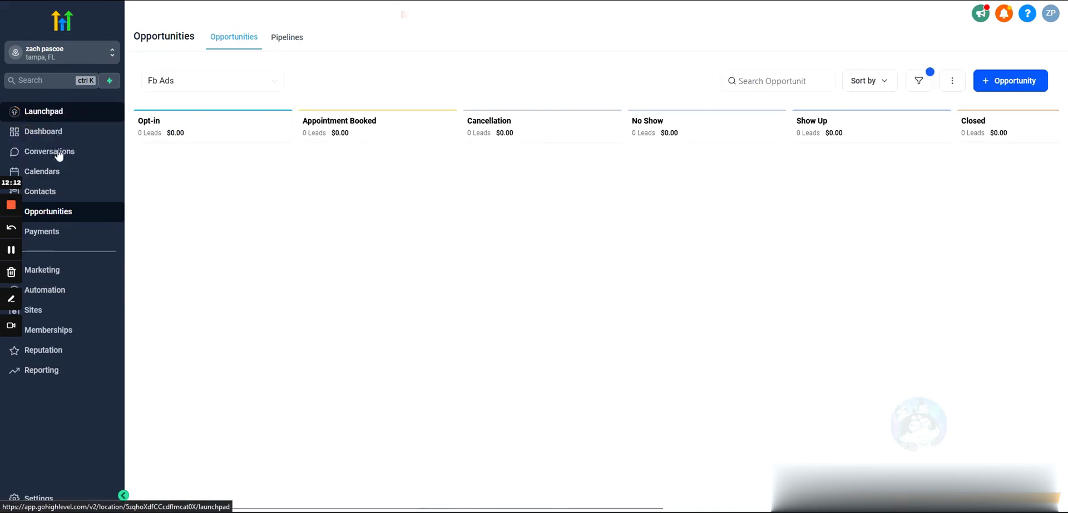
left_click(191, 81)
left_click(177, 124)
left_click(187, 82)
left_click(167, 106)
left_click(198, 83)
left_click(177, 125)
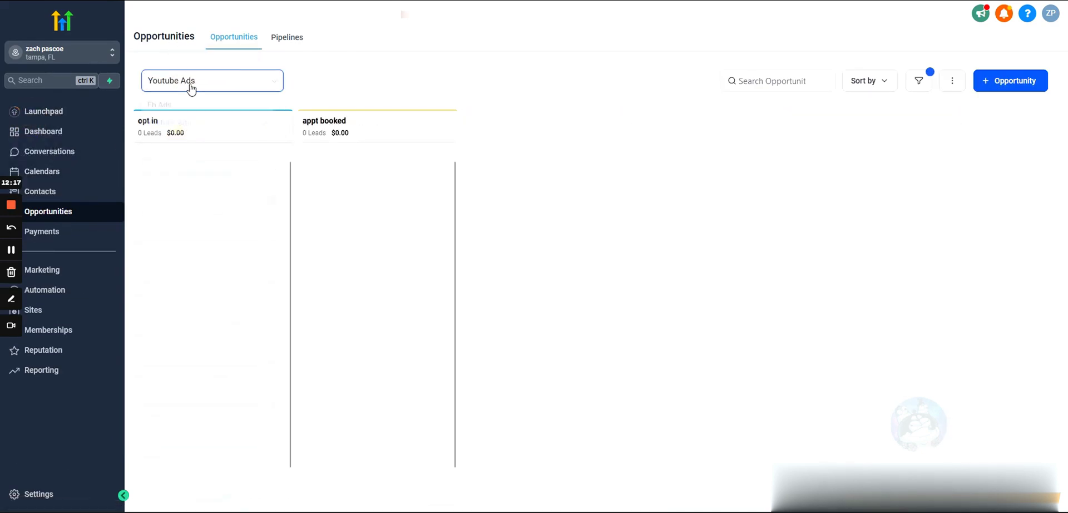
left_click(192, 82)
left_click(167, 105)
left_click(209, 80)
left_click(171, 125)
left_click(182, 83)
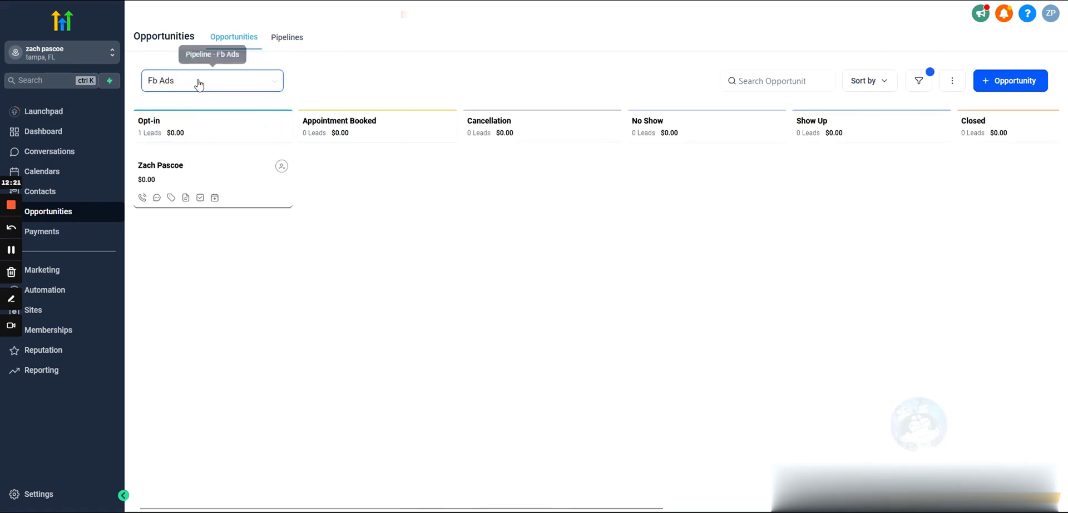